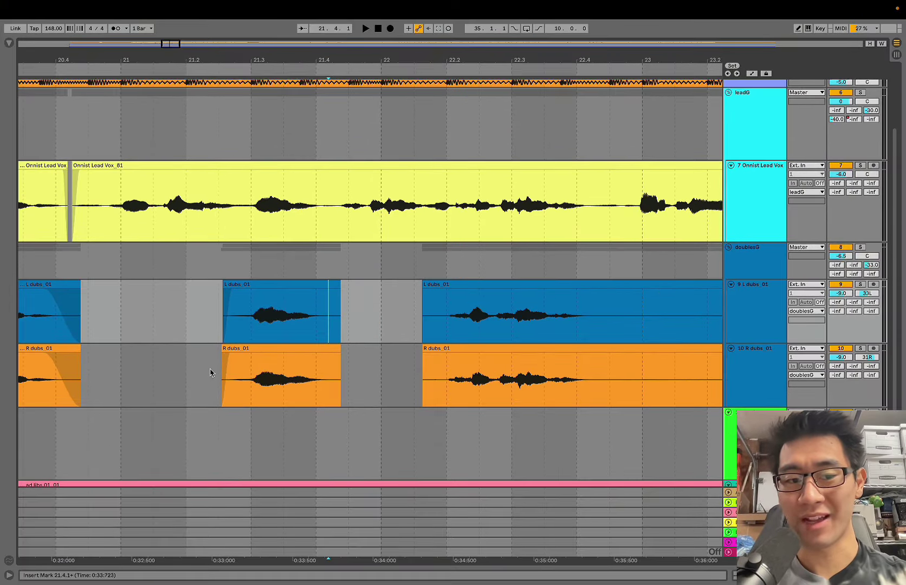
Step: Play the arrangement from bar 17, scrolling across the lead vocal and the L and R doubles
{"action": "left_click", "coordinate": [211, 373]}
{"action": "scroll", "coordinate": [203, 371], "scroll_direction": "down", "scroll_amount": 5}
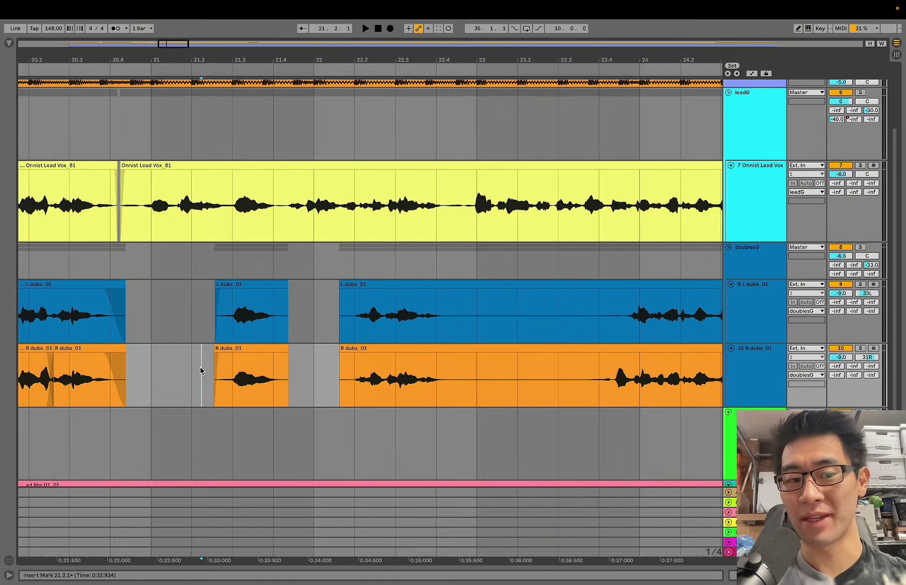
{"action": "scroll", "coordinate": [755, 374], "scroll_direction": "up", "scroll_amount": 3}
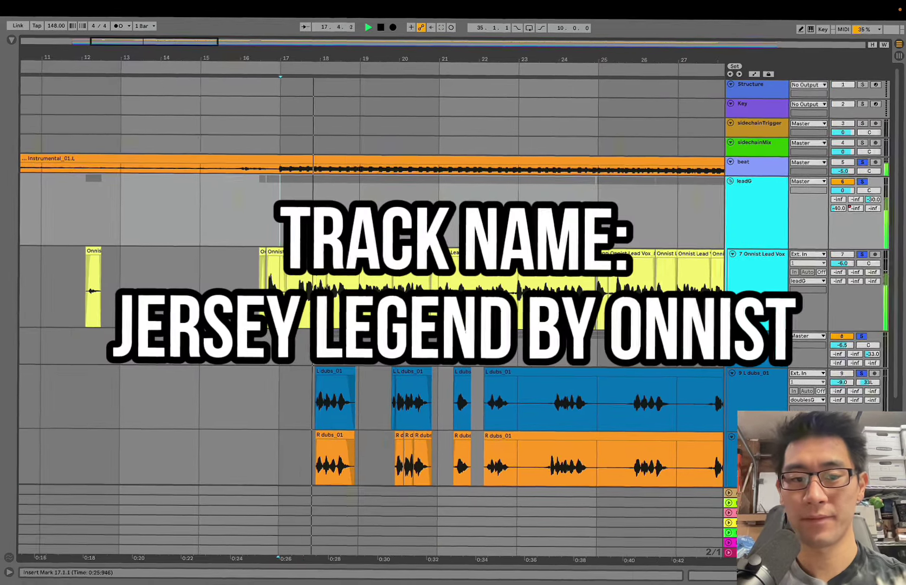
{"action": "scroll", "coordinate": [368, 271], "scroll_direction": "down", "scroll_amount": 4}
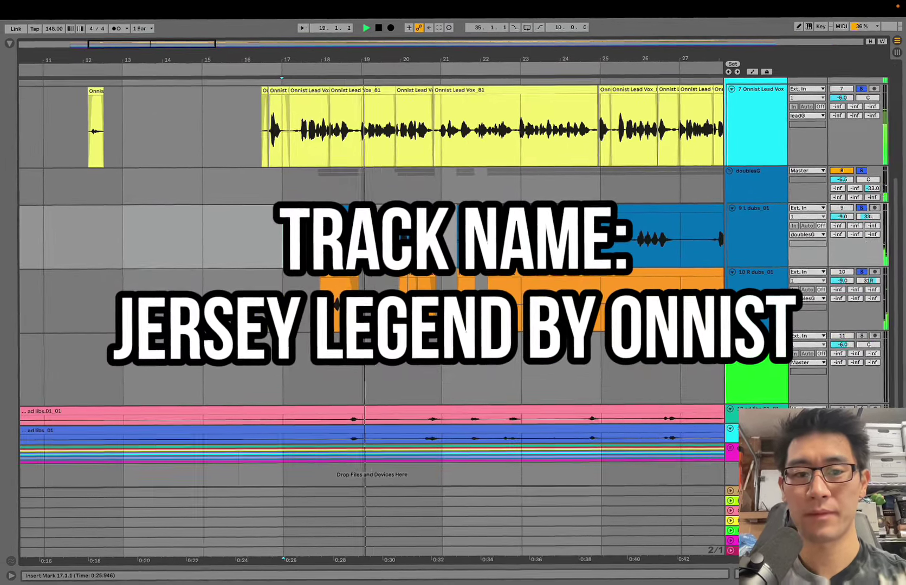
{"action": "scroll", "coordinate": [368, 243], "scroll_direction": "right", "scroll_amount": 3}
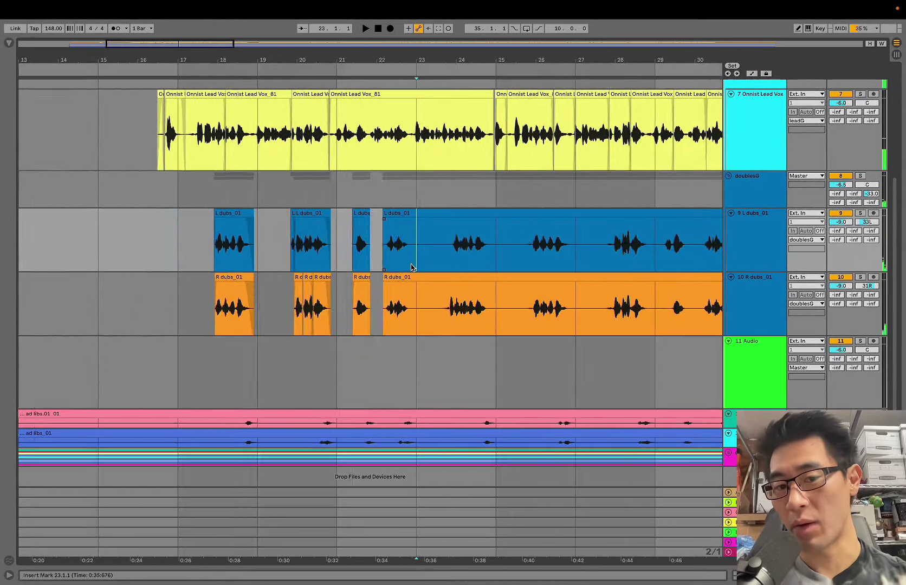
Step: Stop playback and delete the silent gap across both doubles around bar 23
{"action": "key", "text": "space"}
{"action": "left_click", "coordinate": [415, 268]}
{"action": "key", "text": "plus"}
{"action": "key", "text": "plus"}
{"action": "key", "text": "plus"}
{"action": "key", "text": "plus"}
{"action": "key", "text": "plus"}
{"action": "key", "text": "plus"}
{"action": "key", "text": "plus"}
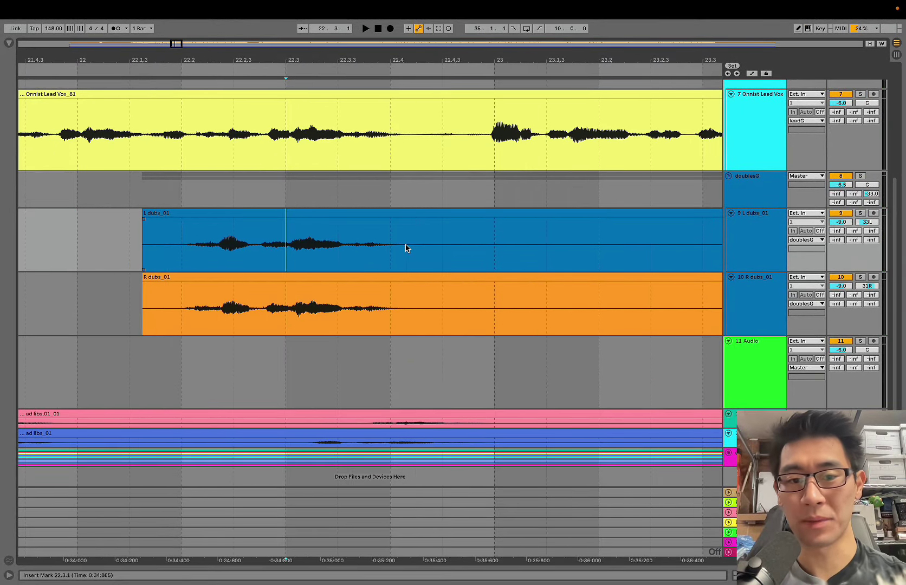
{"action": "left_click_drag", "start_coordinate": [481, 309], "coordinate": [405, 238]}
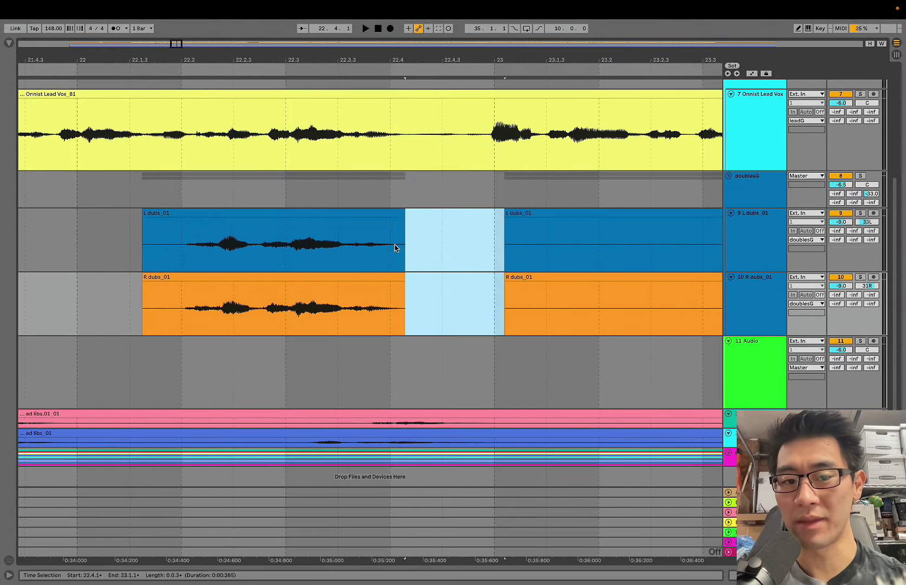
{"action": "key", "text": "Delete"}
{"action": "key", "text": "plus"}
{"action": "key", "text": "plus"}
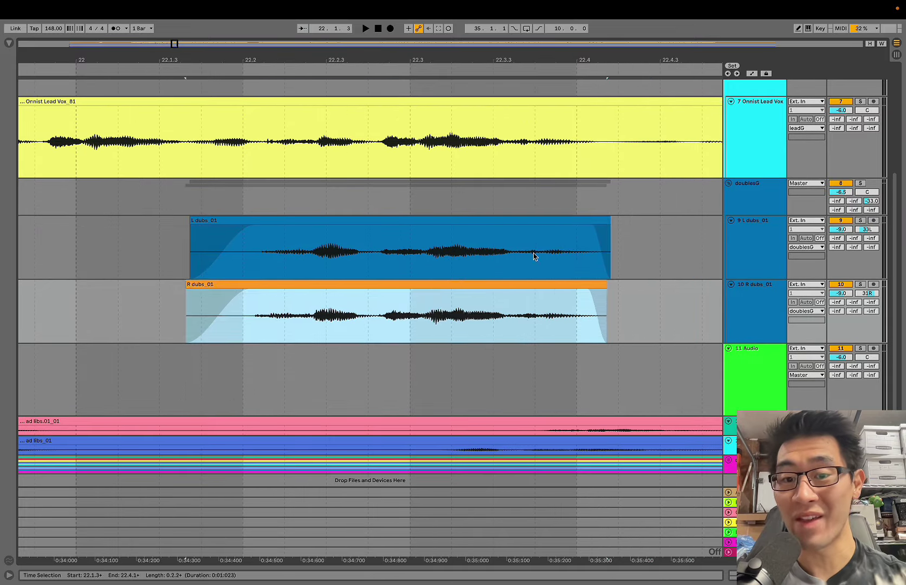
Step: Cut the breath before the doubled phrase out of both L and R dubs
{"action": "left_click_drag", "start_coordinate": [533, 254], "coordinate": [638, 308]}
{"action": "left_click", "coordinate": [636, 308]}
{"action": "scroll", "coordinate": [637, 306], "scroll_direction": "right", "scroll_amount": 5}
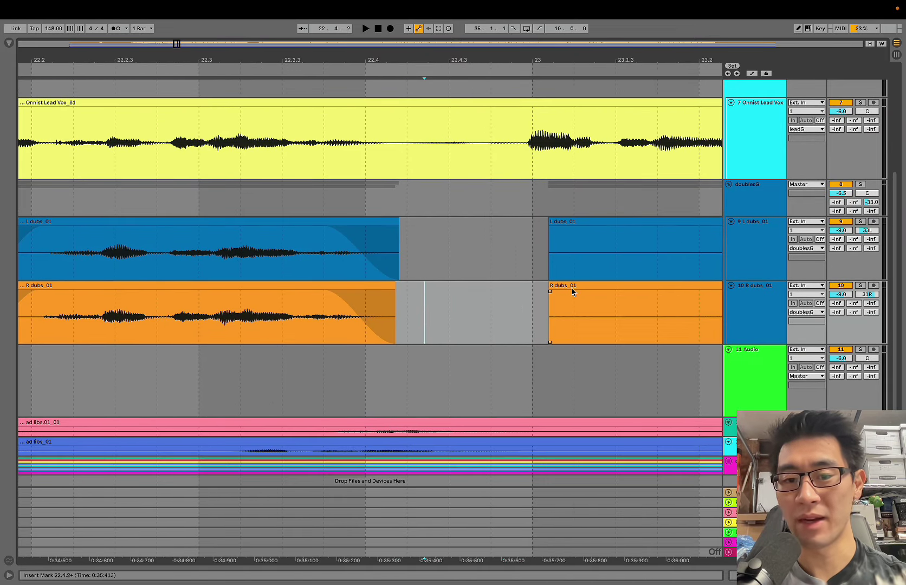
{"action": "left_click", "coordinate": [502, 272]}
{"action": "scroll", "coordinate": [501, 271], "scroll_direction": "left", "scroll_amount": 4}
{"action": "left_click_drag", "start_coordinate": [91, 239], "coordinate": [165, 293]}
{"action": "key", "text": "Delete"}
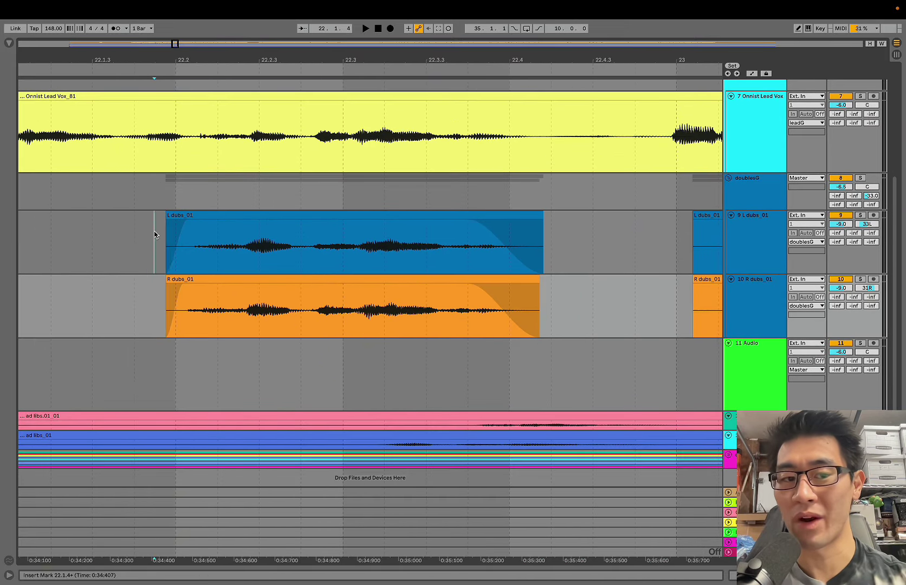
Step: Delete the next silent span between phrases from both doubles
{"action": "left_click_drag", "start_coordinate": [156, 239], "coordinate": [188, 289]}
{"action": "left_click", "coordinate": [154, 237]}
{"action": "key", "text": "ctrl+z"}
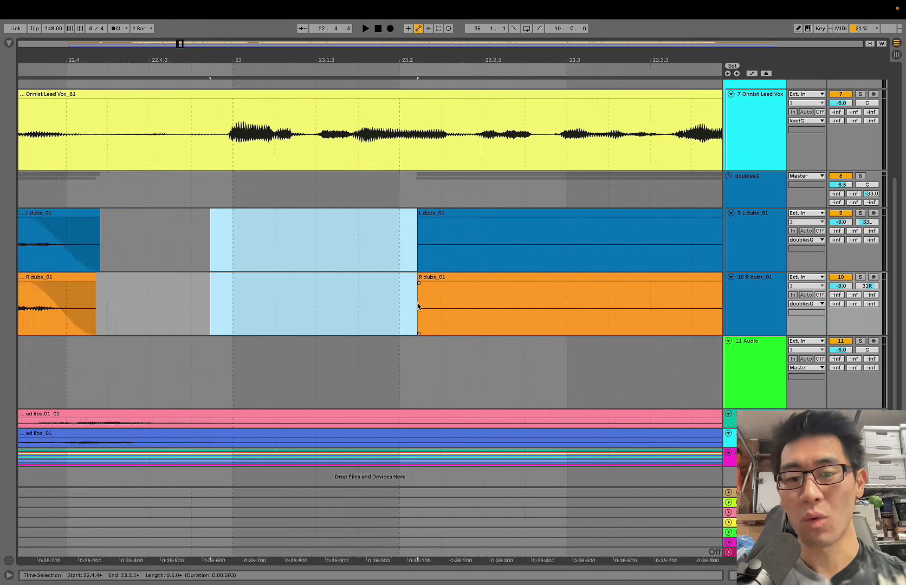
{"action": "key", "text": "minus"}
{"action": "left_click_drag", "start_coordinate": [496, 306], "coordinate": [354, 239]}
{"action": "scroll", "coordinate": [346, 235], "scroll_direction": "right", "scroll_amount": 4}
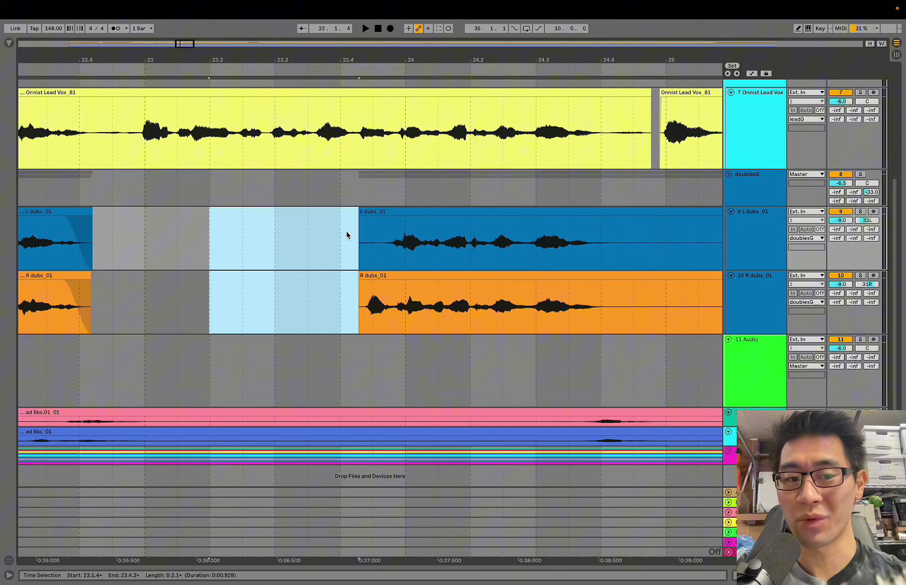
{"action": "key", "text": "Delete"}
Step: Remove the quiet span after the L dubs phrase and extend the R dubs phrase start slightly earlier
{"action": "scroll", "coordinate": [641, 260], "scroll_direction": "right", "scroll_amount": 3}
{"action": "left_click", "coordinate": [535, 240]}
{"action": "left_click_drag", "start_coordinate": [535, 240], "coordinate": [651, 304]}
{"action": "key", "text": "Delete"}
{"action": "scroll", "coordinate": [271, 249], "scroll_direction": "up", "scroll_amount": 3}
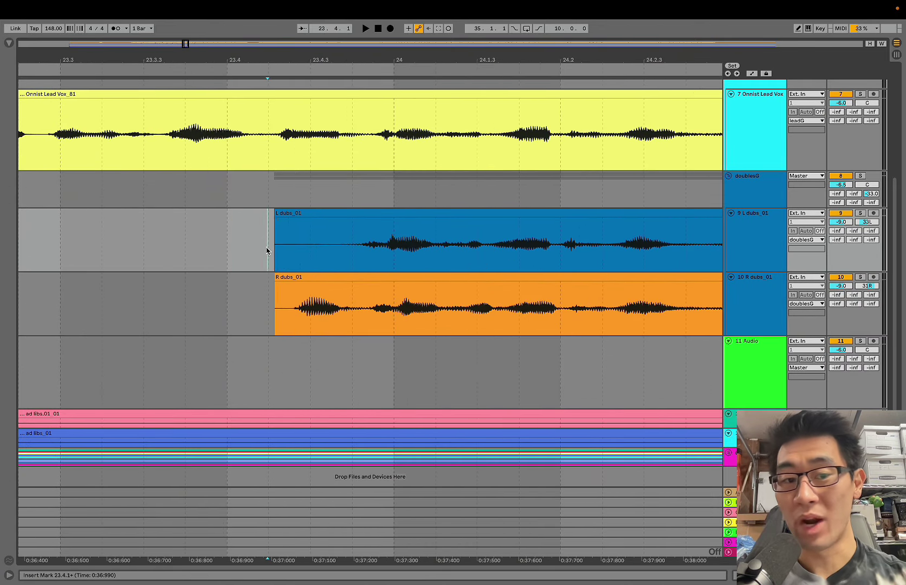
{"action": "left_click_drag", "start_coordinate": [306, 276], "coordinate": [295, 275]}
{"action": "left_click", "coordinate": [262, 310]}
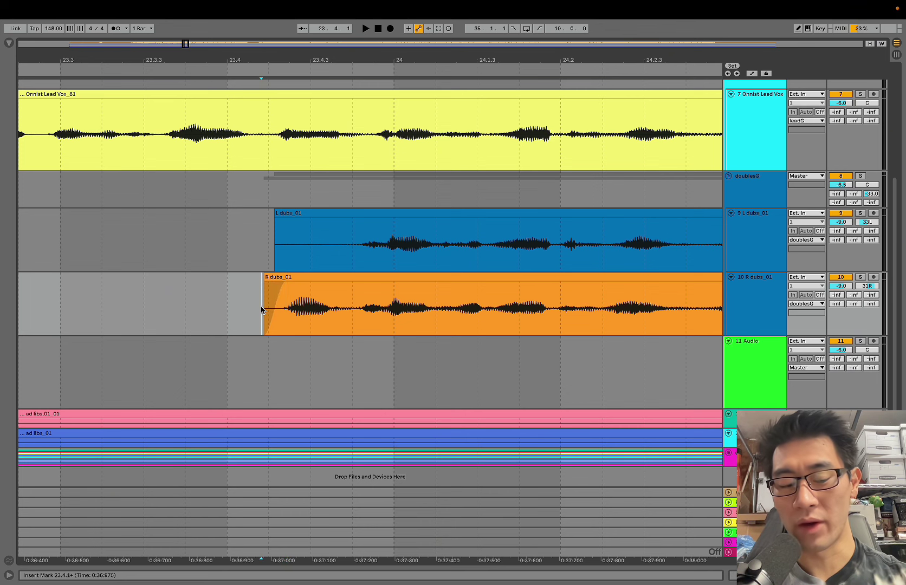
Step: Select the breath at the start of the L dubs phrase near bar 23.4
{"action": "left_click_drag", "start_coordinate": [261, 310], "coordinate": [290, 309]}
{"action": "left_click_drag", "start_coordinate": [268, 255], "coordinate": [309, 256]}
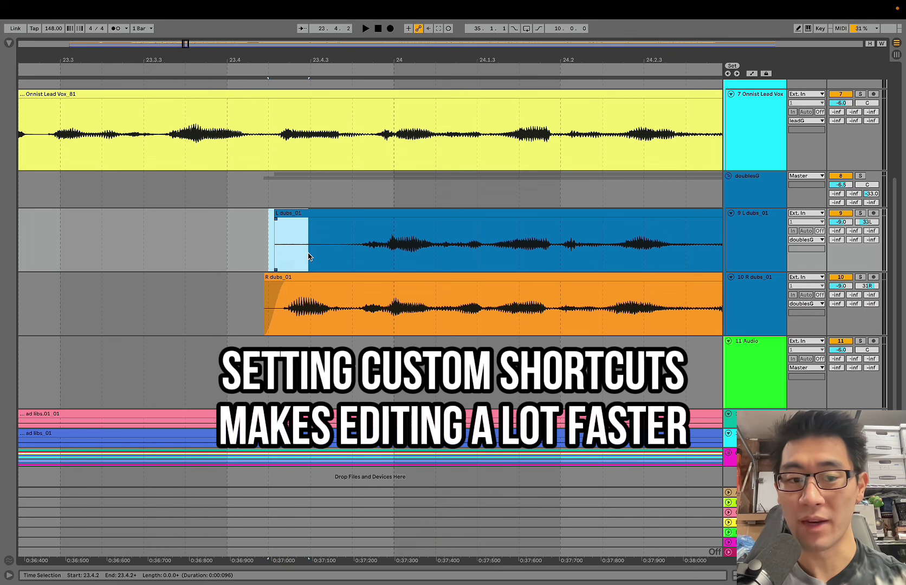
{"action": "right_click", "coordinate": [281, 233]}
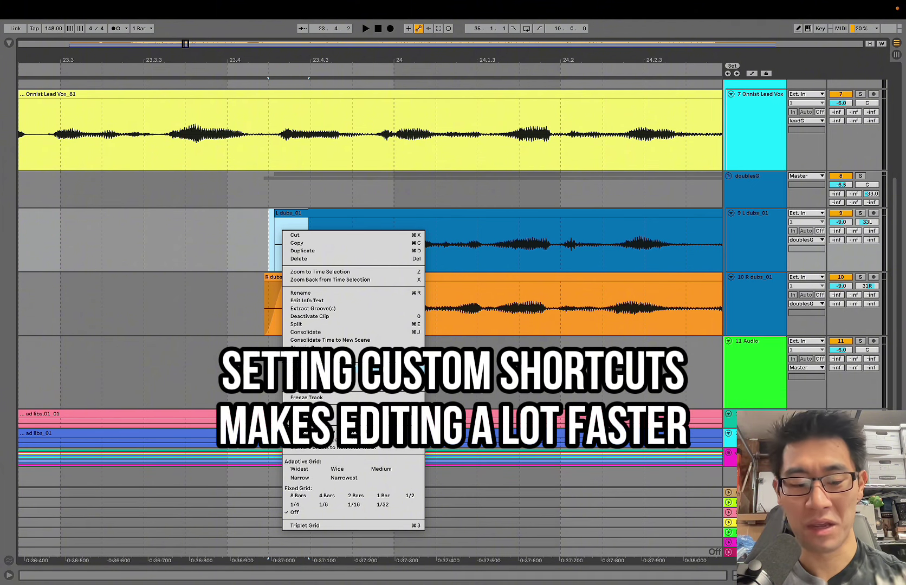
{"action": "left_click", "coordinate": [230, 271]}
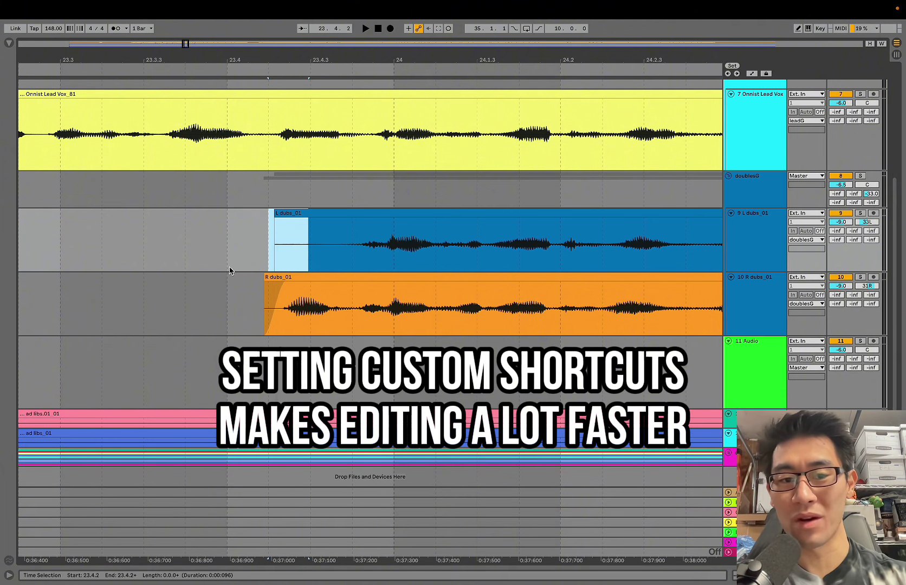
{"action": "left_click_drag", "start_coordinate": [255, 250], "coordinate": [292, 228]}
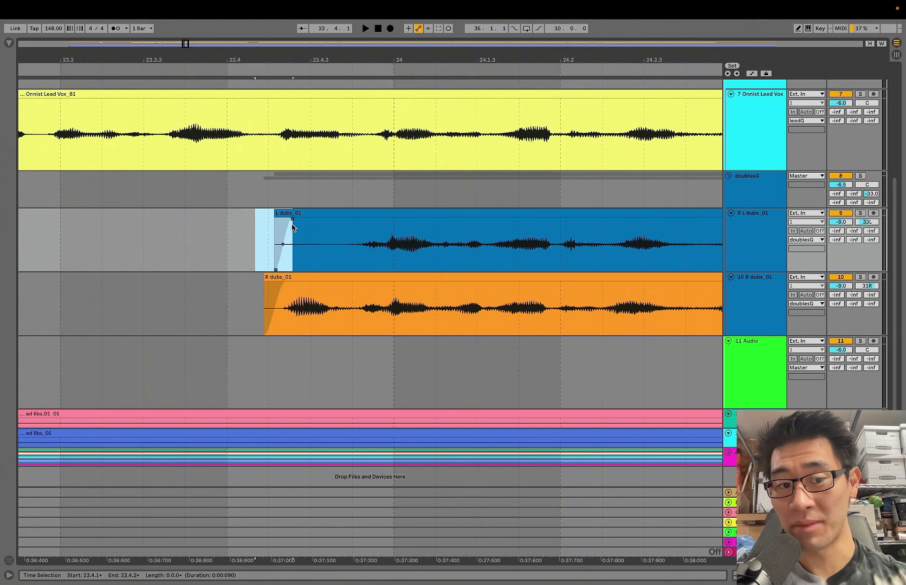
{"action": "left_click", "coordinate": [274, 240]}
Step: Trim the breath off the L dubs start, undoing the over-trim and readjusting the range
{"action": "left_click_drag", "start_coordinate": [324, 243], "coordinate": [230, 245]}
{"action": "key", "text": "Delete"}
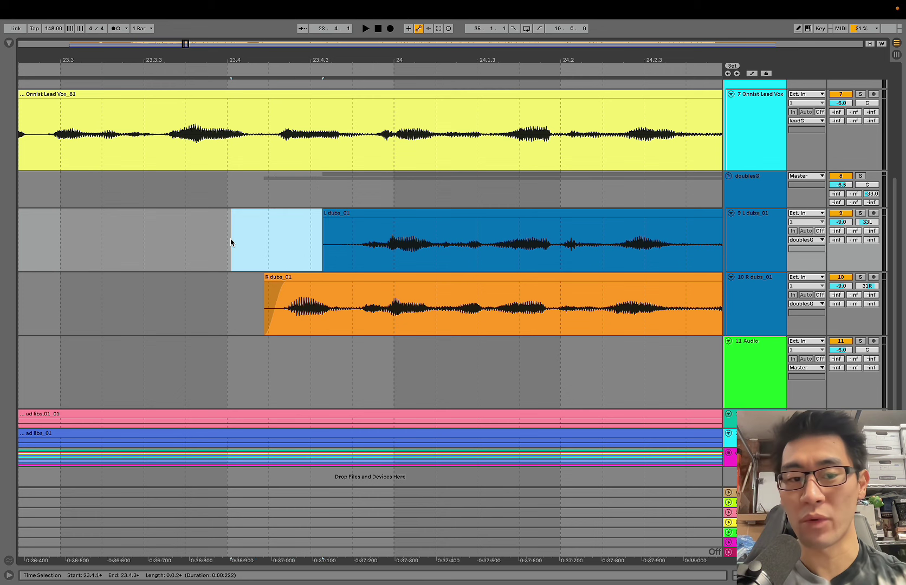
{"action": "left_click_drag", "start_coordinate": [358, 248], "coordinate": [267, 247]}
{"action": "key", "text": "Delete"}
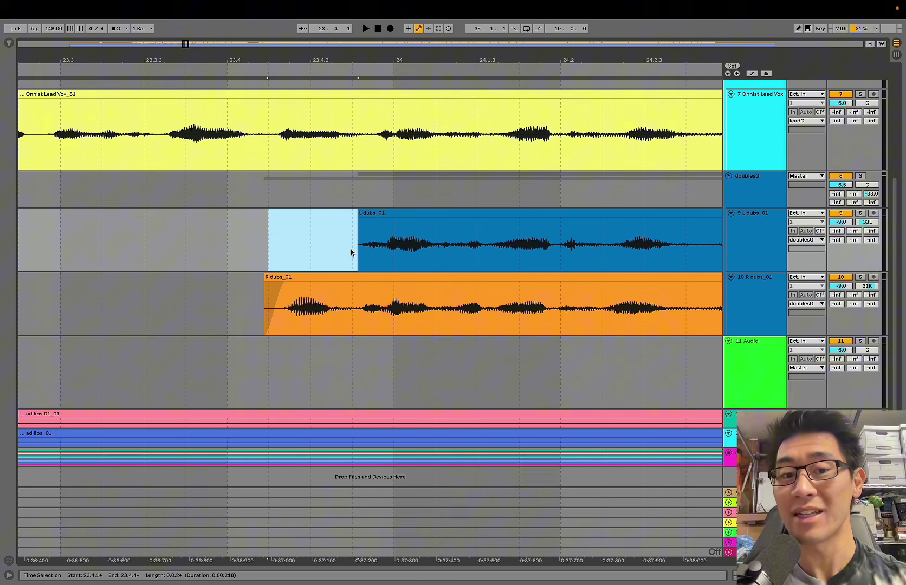
{"action": "key", "text": "ctrl+z"}
{"action": "left_click_drag", "start_coordinate": [324, 247], "coordinate": [375, 247]}
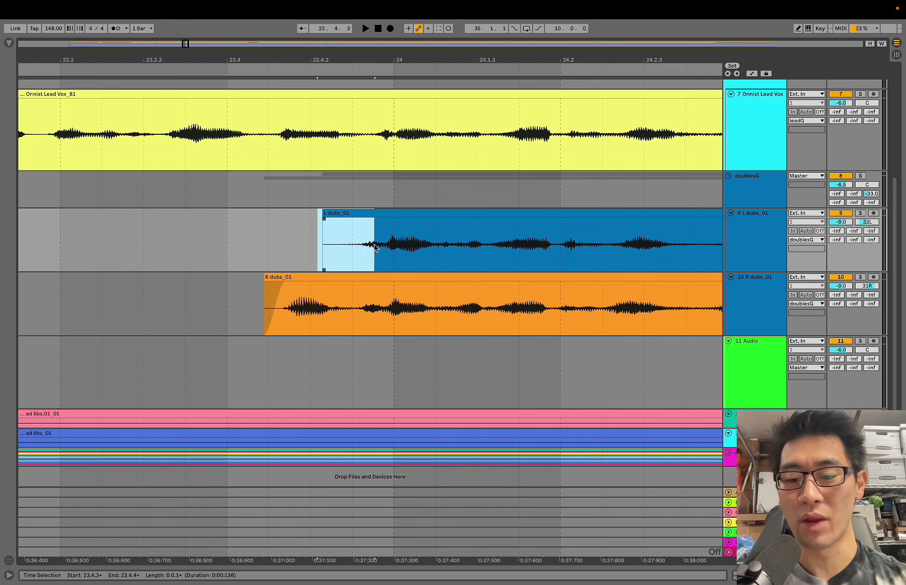
{"action": "left_click", "coordinate": [338, 253]}
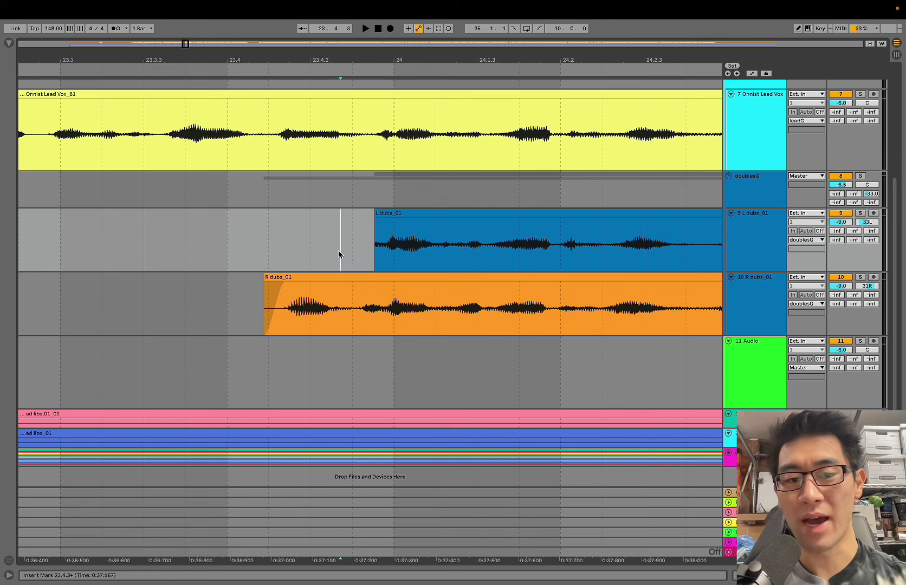
{"action": "key", "text": "ctrl+z"}
{"action": "left_click_drag", "start_coordinate": [351, 250], "coordinate": [297, 251]}
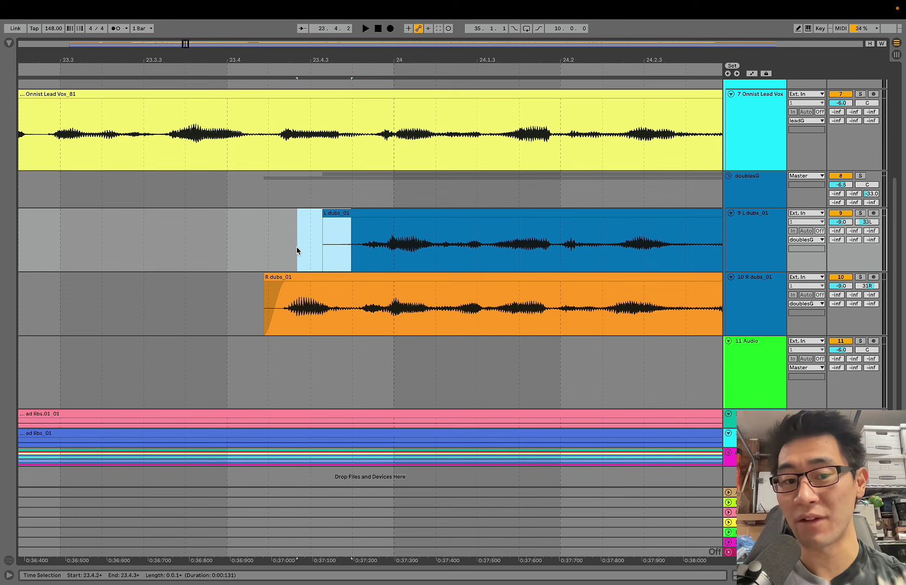
Step: Add fade-outs to both doubles' phrase ends and nudge the later L dubs section slightly earlier
{"action": "left_click", "coordinate": [297, 251]}
{"action": "scroll", "coordinate": [298, 250], "scroll_direction": "right", "scroll_amount": 3}
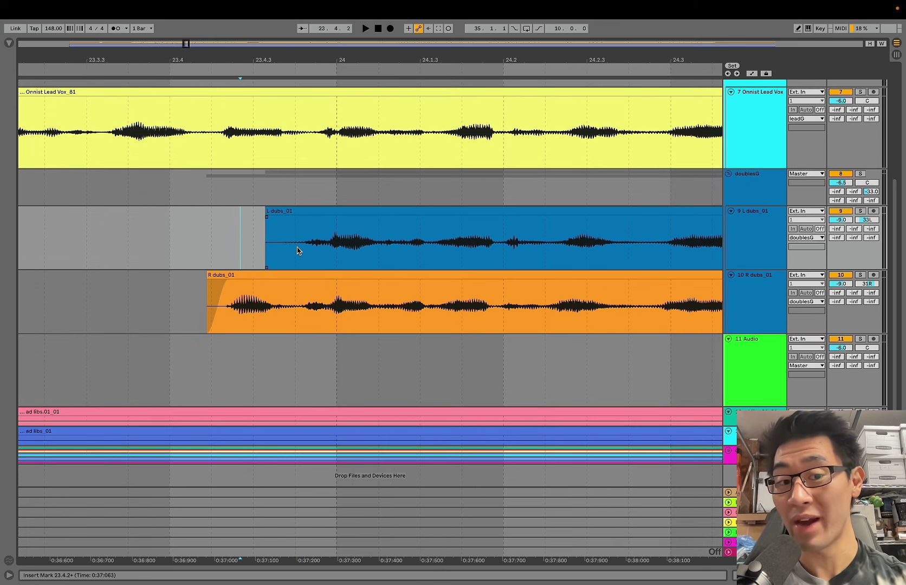
{"action": "scroll", "coordinate": [297, 250], "scroll_direction": "right", "scroll_amount": 3}
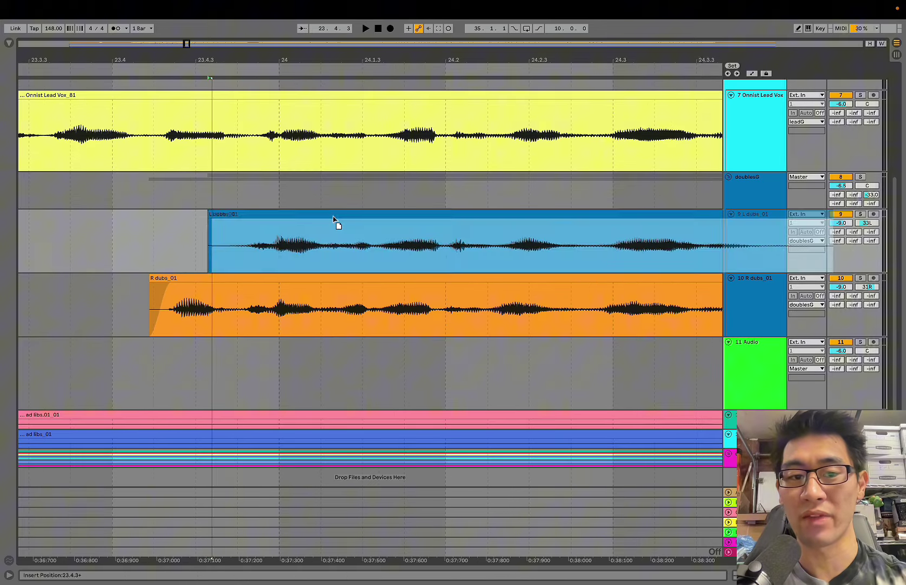
{"action": "left_click", "coordinate": [332, 215]}
{"action": "scroll", "coordinate": [301, 274], "scroll_direction": "right", "scroll_amount": 8}
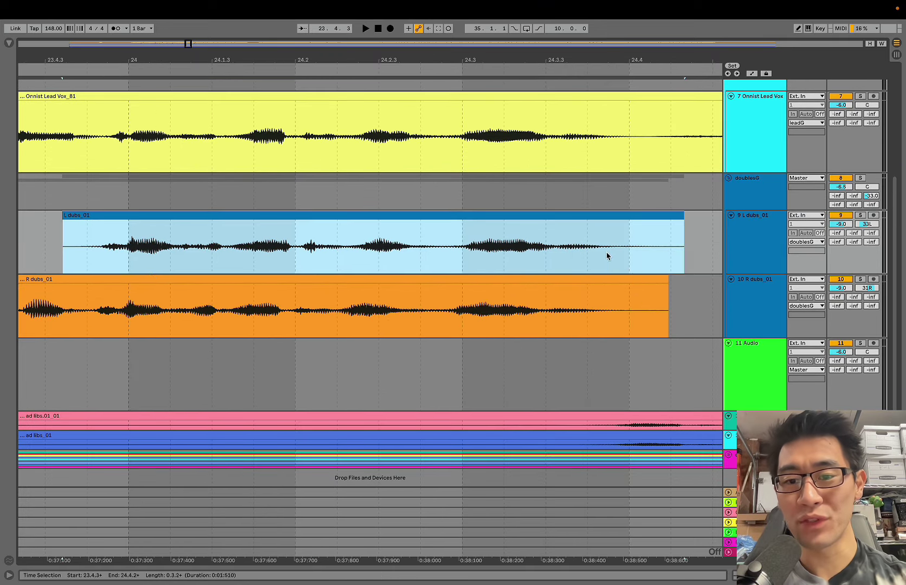
{"action": "left_click_drag", "start_coordinate": [606, 255], "coordinate": [693, 295]}
{"action": "key", "text": "super+alt+f"}
{"action": "left_click", "coordinate": [446, 248]}
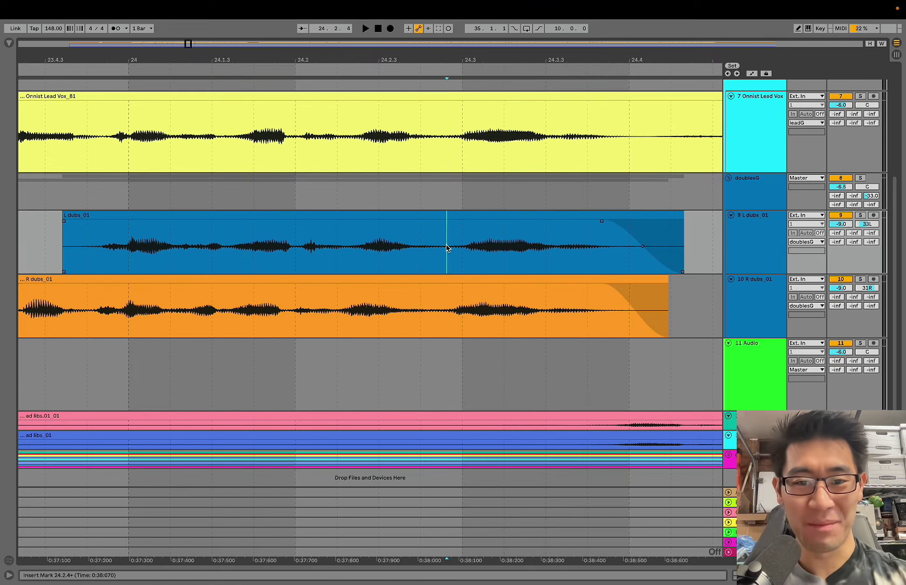
{"action": "left_click_drag", "start_coordinate": [475, 217], "coordinate": [470, 218]}
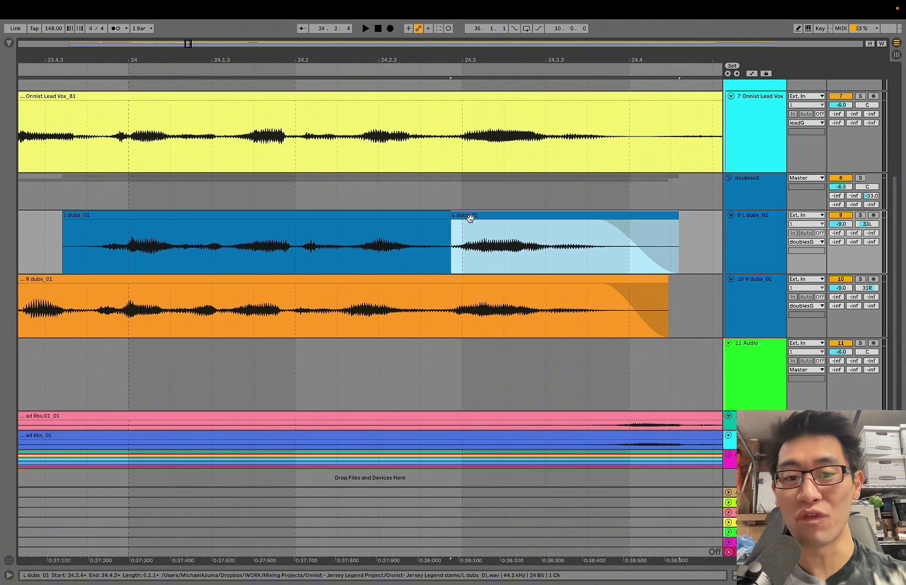
{"action": "left_click", "coordinate": [449, 261]}
Step: Split R dubs with Ctrl+E, shift the later piece right to match the lead, and save
{"action": "left_click", "coordinate": [342, 295]}
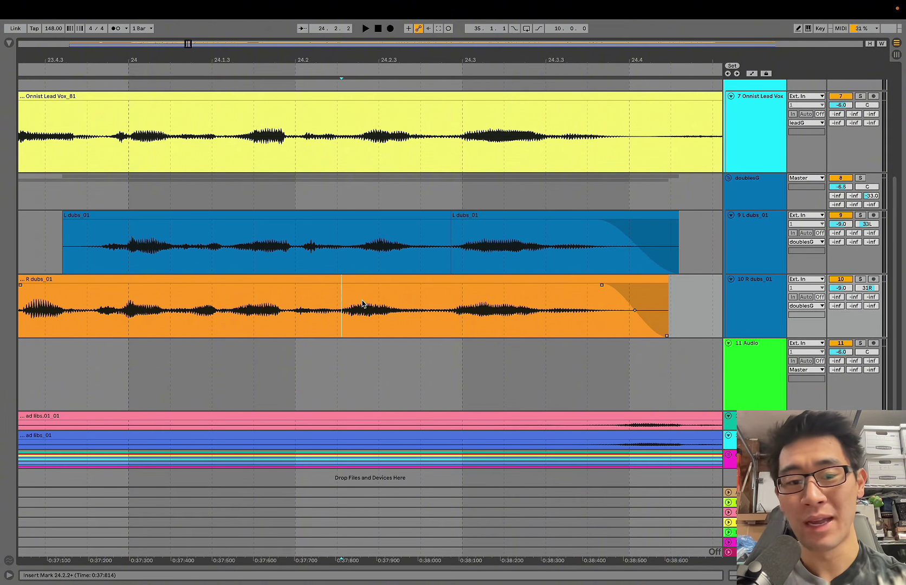
{"action": "left_click_drag", "start_coordinate": [396, 293], "coordinate": [428, 298]}
{"action": "left_click_drag", "start_coordinate": [354, 313], "coordinate": [341, 313]}
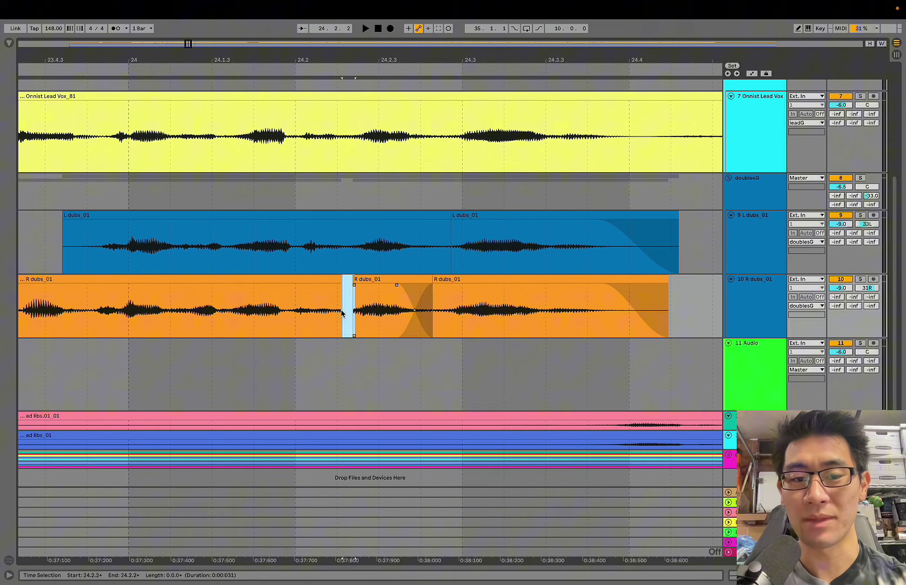
{"action": "key", "text": "ctrl+e"}
{"action": "left_click", "coordinate": [246, 277]}
{"action": "left_click_drag", "start_coordinate": [246, 277], "coordinate": [255, 278]}
{"action": "key", "text": "ctrl+s"}
Step: Select the first R dubs clip and zoom in on a marked point in L dubs
{"action": "scroll", "coordinate": [208, 304], "scroll_direction": "left", "scroll_amount": 5}
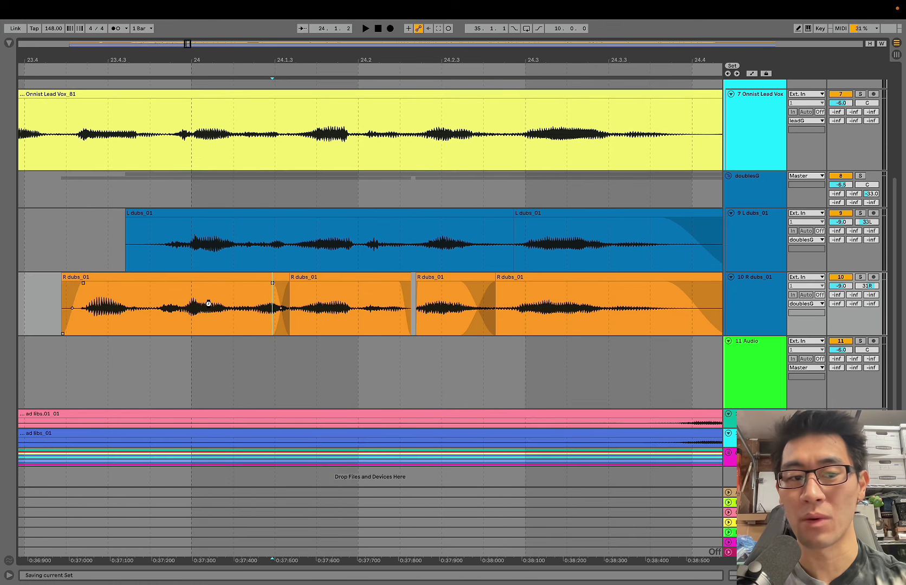
{"action": "left_click", "coordinate": [88, 277]}
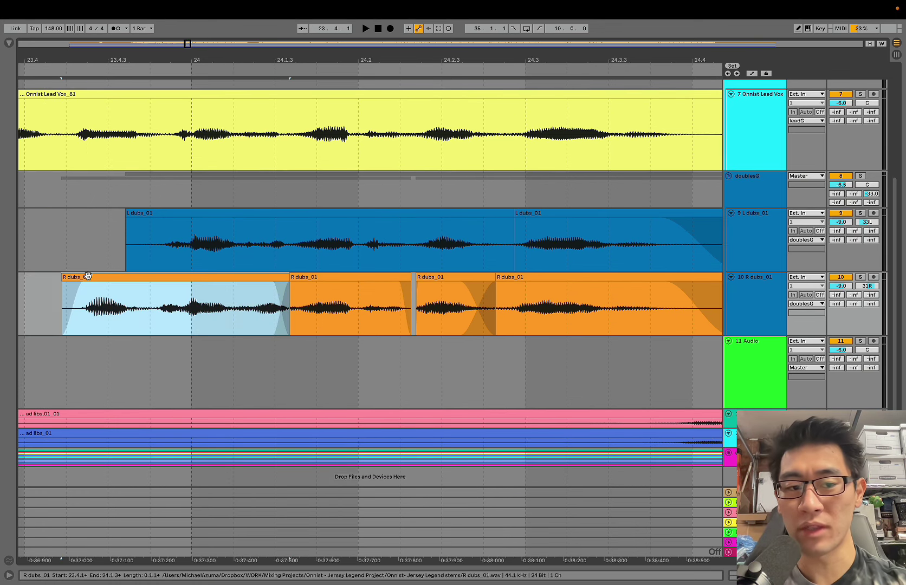
{"action": "scroll", "coordinate": [87, 276], "scroll_direction": "left", "scroll_amount": 3}
{"action": "left_click", "coordinate": [197, 245]}
{"action": "key", "text": "plus"}
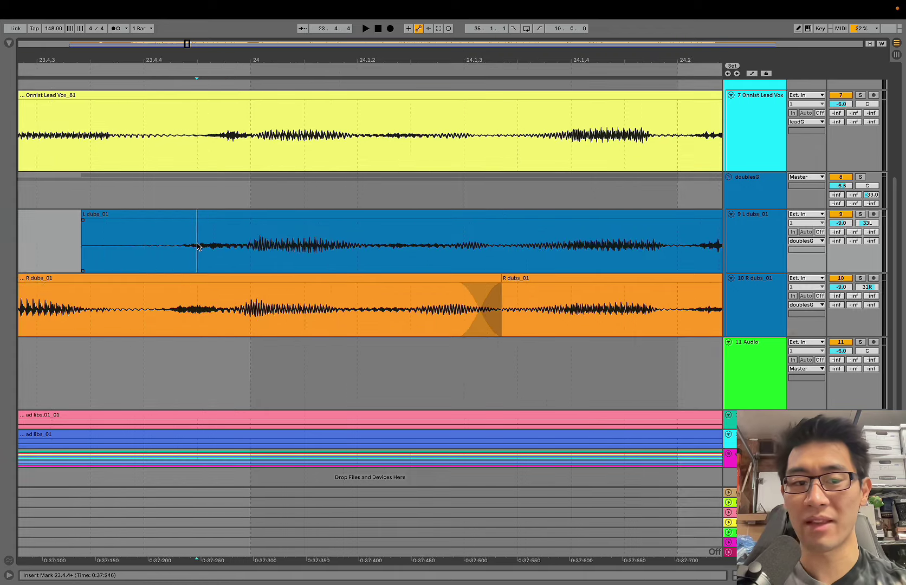
Step: Move the R dubs track above L dubs and mark a split point near 23.4.4
{"action": "left_click_drag", "start_coordinate": [758, 299], "coordinate": [748, 209]}
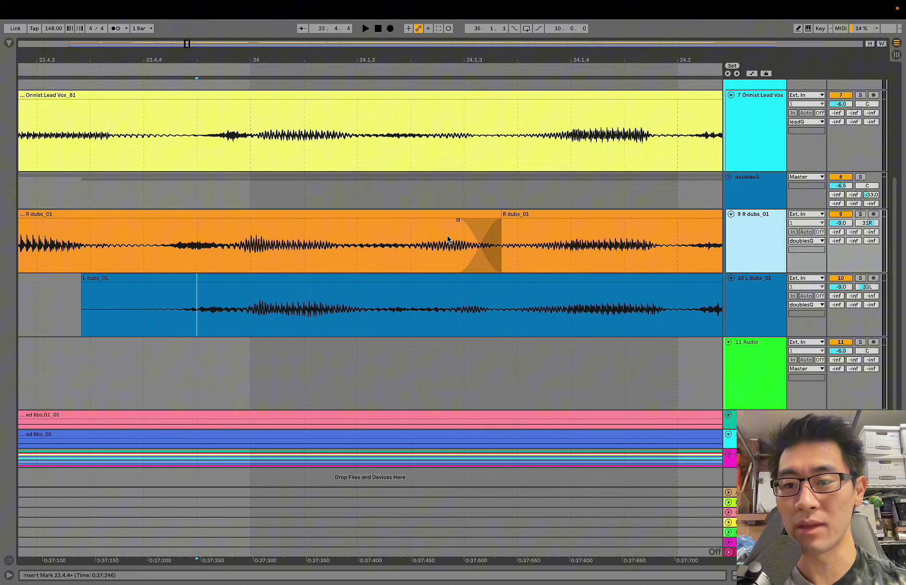
{"action": "scroll", "coordinate": [448, 239], "scroll_direction": "left", "scroll_amount": 3}
{"action": "left_click_drag", "start_coordinate": [208, 246], "coordinate": [275, 249]}
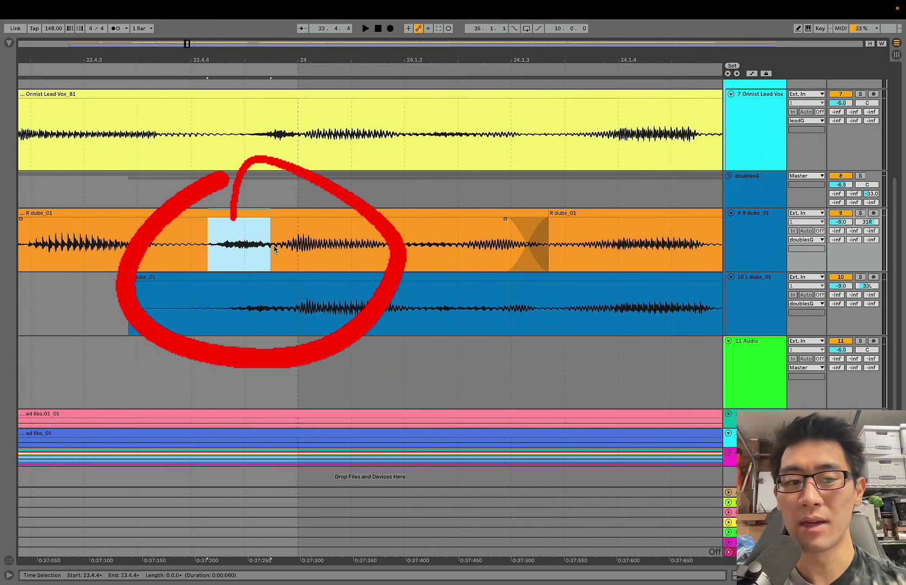
{"action": "key", "text": "space"}
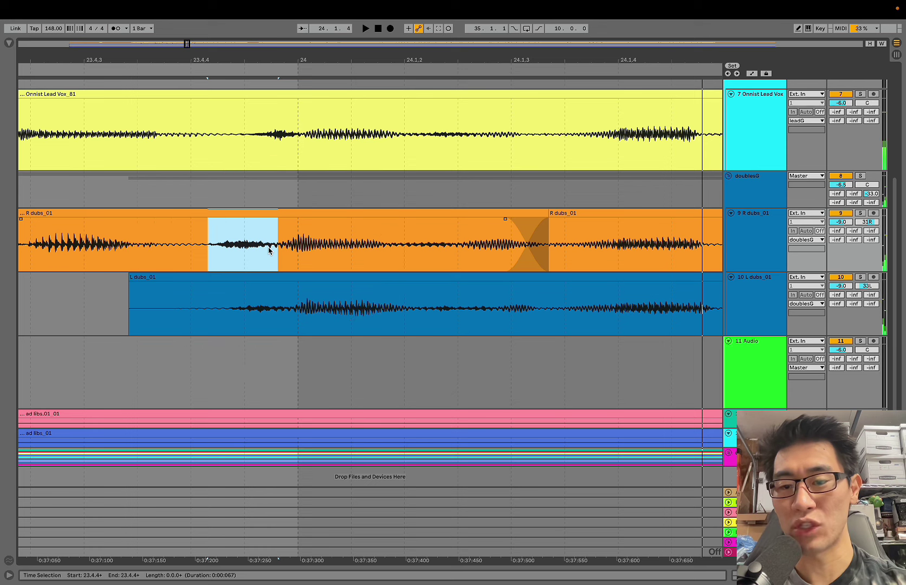
{"action": "left_click", "coordinate": [265, 252]}
{"action": "scroll", "coordinate": [255, 250], "scroll_direction": "down", "scroll_amount": 3}
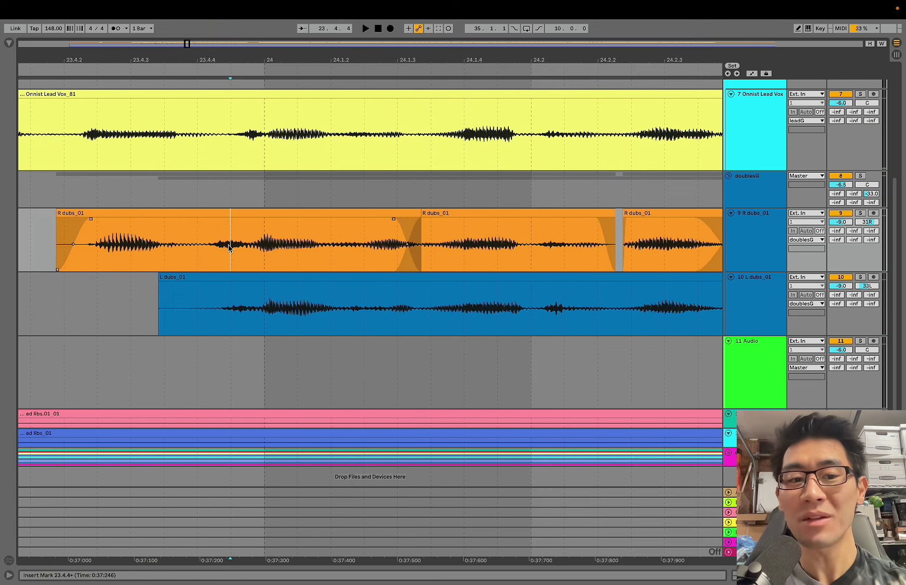
{"action": "left_click", "coordinate": [201, 246]}
{"action": "scroll", "coordinate": [201, 246], "scroll_direction": "up", "scroll_amount": 2}
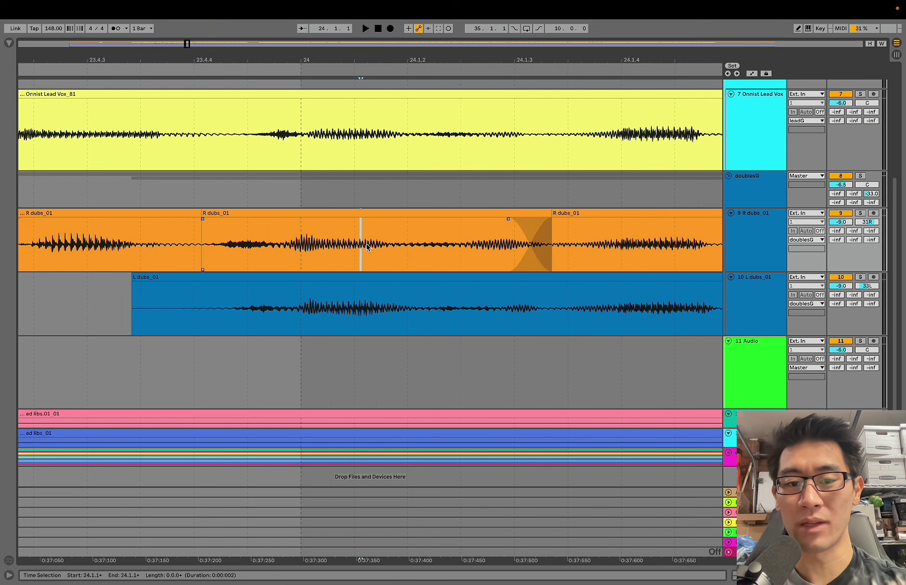
Step: Shift the split R dubs pieces right to match the lead and fade their edges
{"action": "left_click", "coordinate": [359, 213]}
{"action": "left_click_drag", "start_coordinate": [359, 213], "coordinate": [379, 213]}
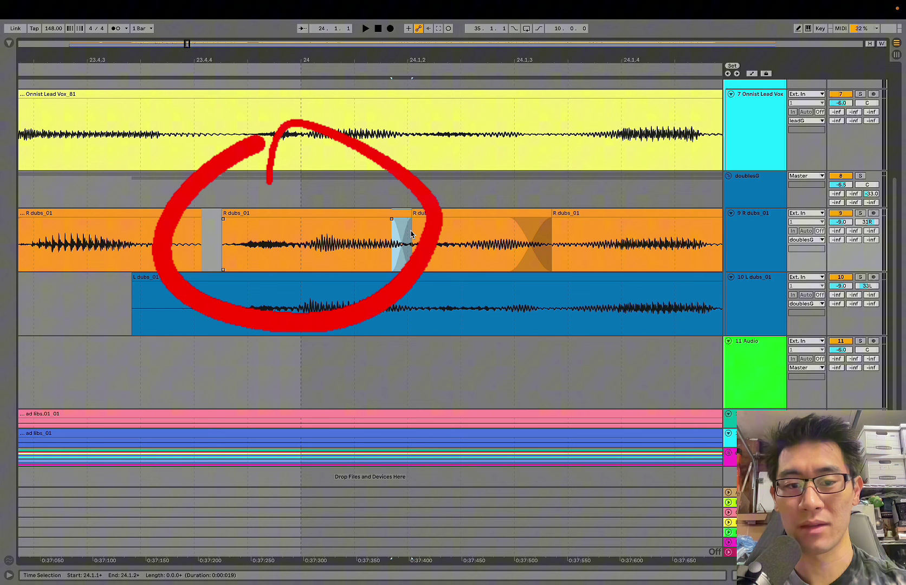
{"action": "left_click", "coordinate": [320, 245]}
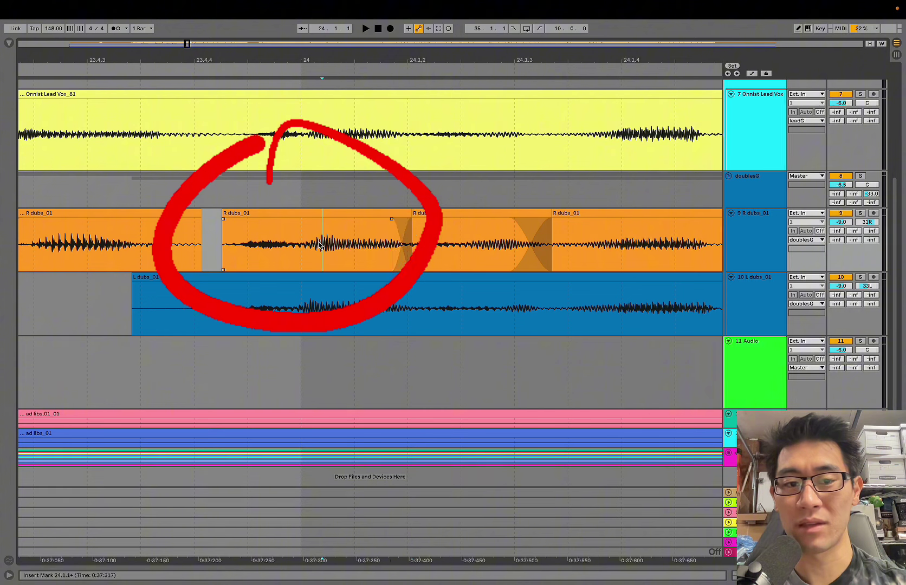
{"action": "left_click", "coordinate": [264, 222]}
{"action": "left_click_drag", "start_coordinate": [263, 222], "coordinate": [284, 244]}
{"action": "left_click", "coordinate": [318, 213]}
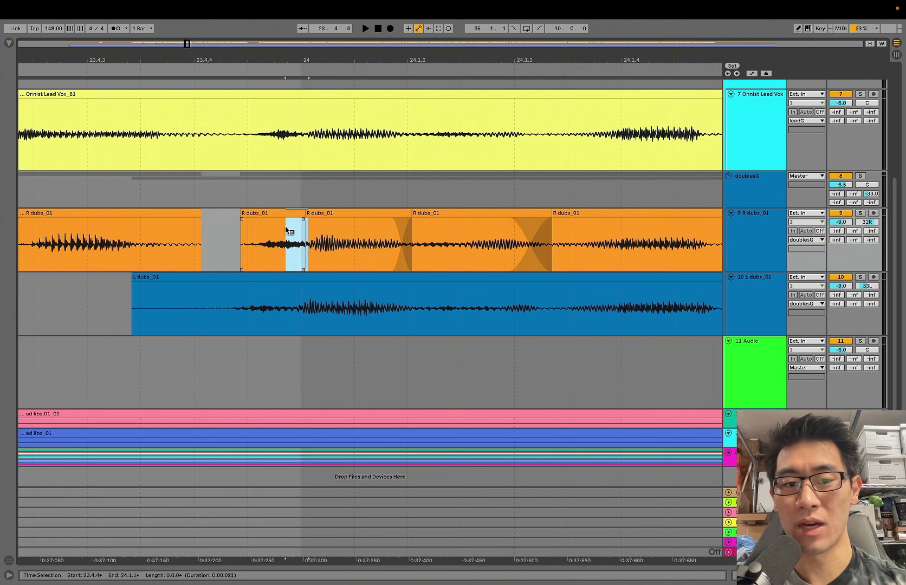
{"action": "left_click_drag", "start_coordinate": [219, 244], "coordinate": [158, 244]}
Step: Delete the noisy start of L dubs and extend the R dubs piece's start to close the gap
{"action": "left_click_drag", "start_coordinate": [192, 304], "coordinate": [97, 310]}
{"action": "key", "text": "Delete"}
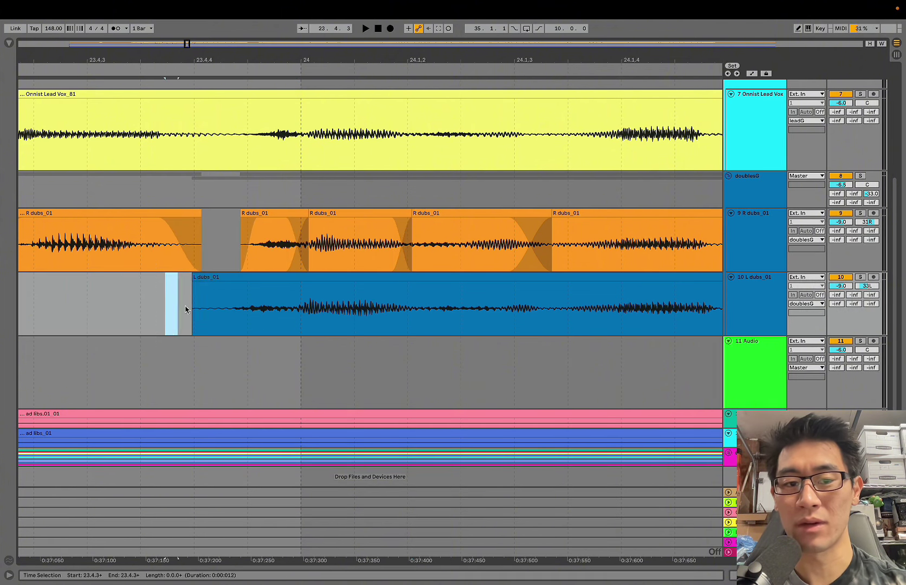
{"action": "left_click", "coordinate": [211, 306]}
{"action": "key", "text": "minus"}
{"action": "left_click_drag", "start_coordinate": [250, 214], "coordinate": [194, 215]}
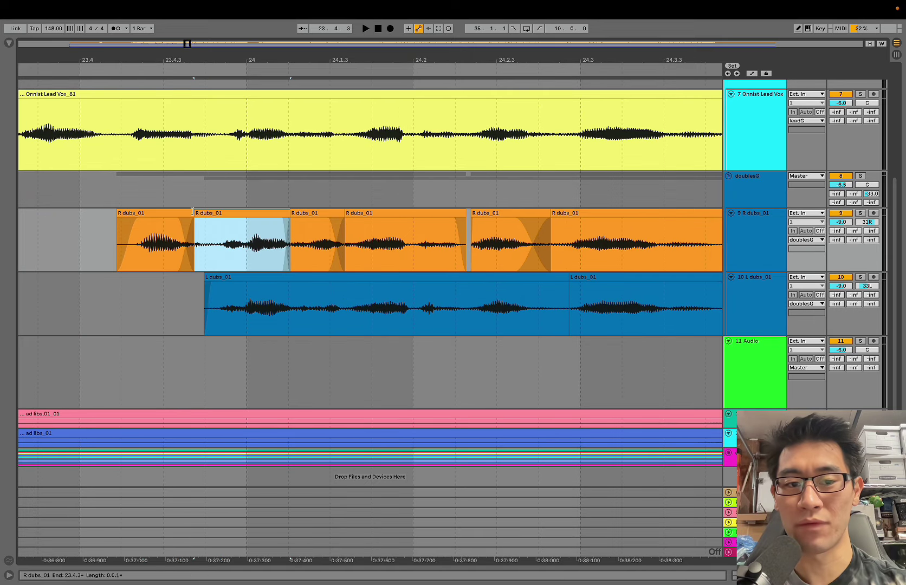
Step: Solo the lead vocal, play from 23.4.1, and cut a short slice of R dubs at 23.4.4
{"action": "left_click", "coordinate": [105, 247]}
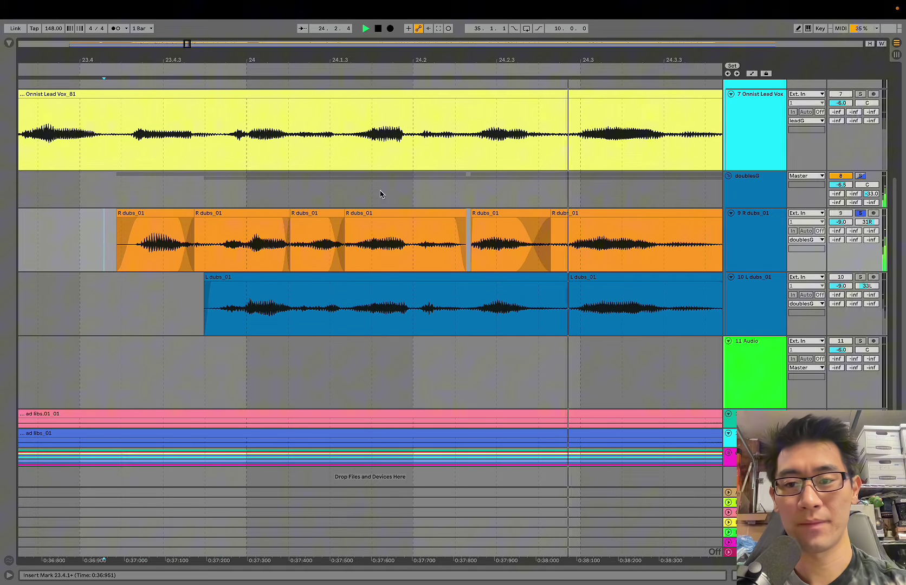
{"action": "key", "text": "space"}
{"action": "left_click", "coordinate": [732, 122]}
{"action": "key", "text": "space"}
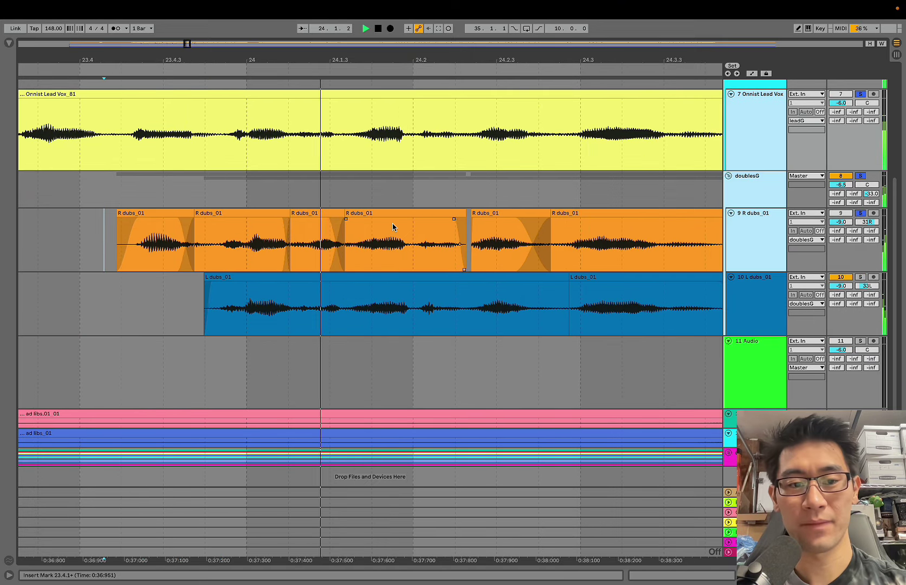
{"action": "left_click", "coordinate": [219, 229]}
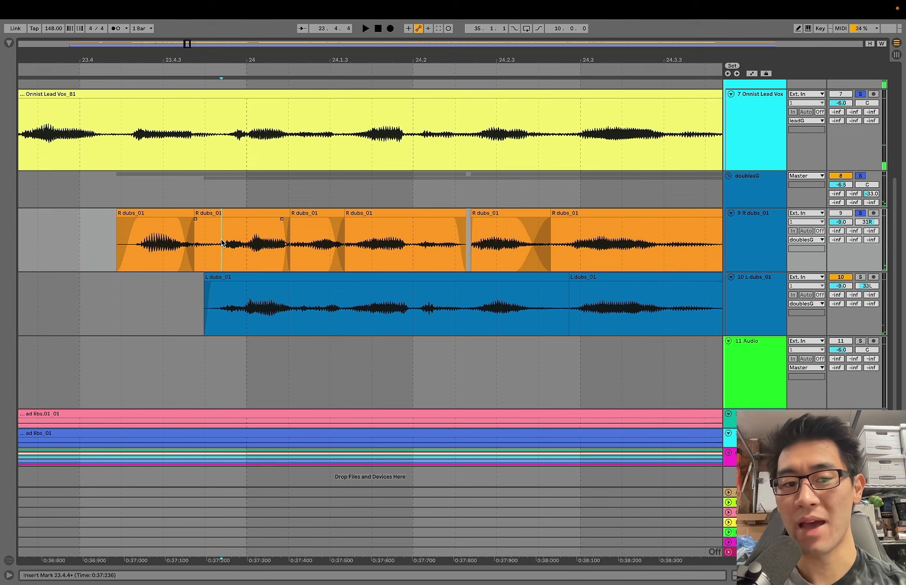
{"action": "key", "text": "Delete"}
{"action": "scroll", "coordinate": [219, 258], "scroll_direction": "up", "scroll_amount": 3}
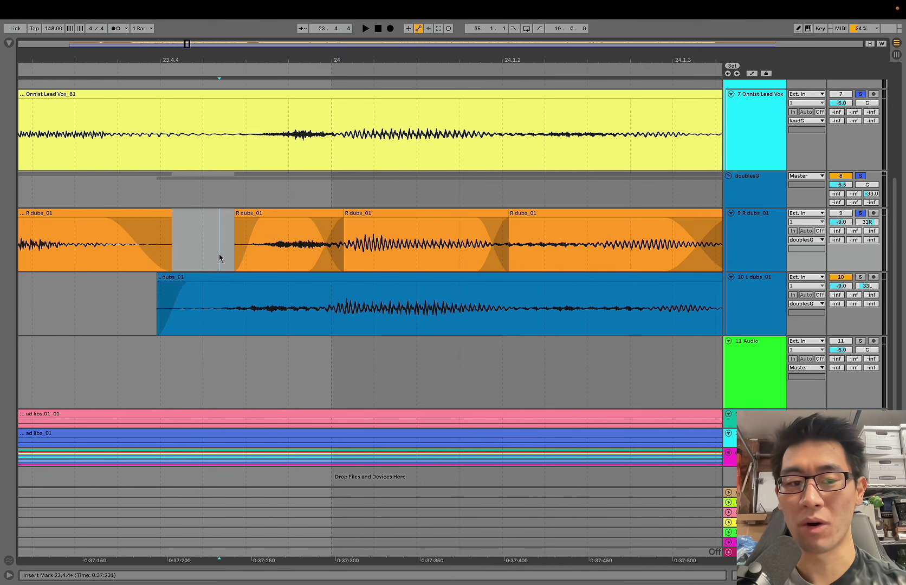
{"action": "scroll", "coordinate": [220, 257], "scroll_direction": "down", "scroll_amount": 2}
{"action": "scroll", "coordinate": [220, 257], "scroll_direction": "down", "scroll_amount": 2}
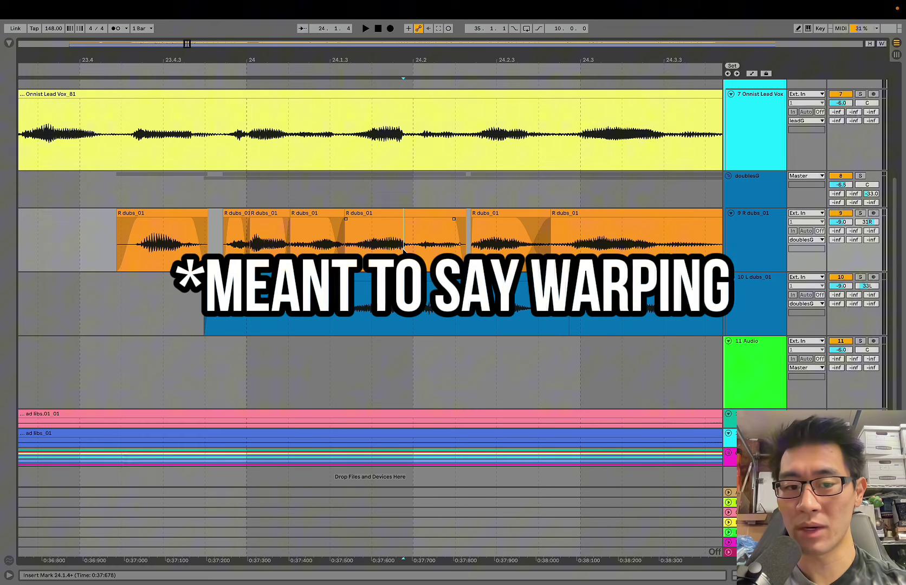
{"action": "scroll", "coordinate": [403, 250], "scroll_direction": "up", "scroll_amount": 3}
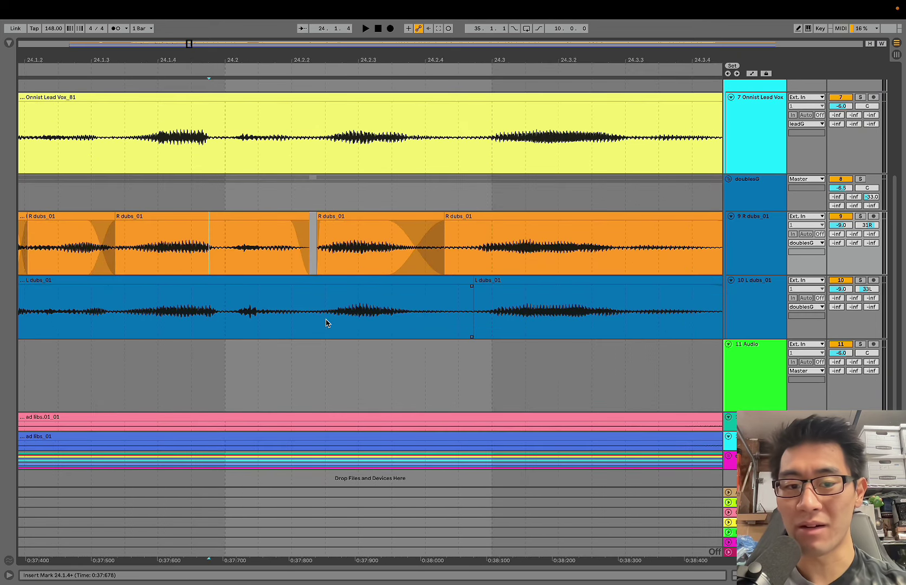
Step: Split L dubs with Ctrl+E and nudge the new piece left into time
{"action": "left_click", "coordinate": [326, 323]}
{"action": "key", "text": "ctrl+e"}
{"action": "left_click_drag", "start_coordinate": [411, 281], "coordinate": [401, 274]}
{"action": "left_click", "coordinate": [329, 304]}
Step: Delete the dead space before bar 25.4.3 from both doubles
{"action": "left_click", "coordinate": [449, 307]}
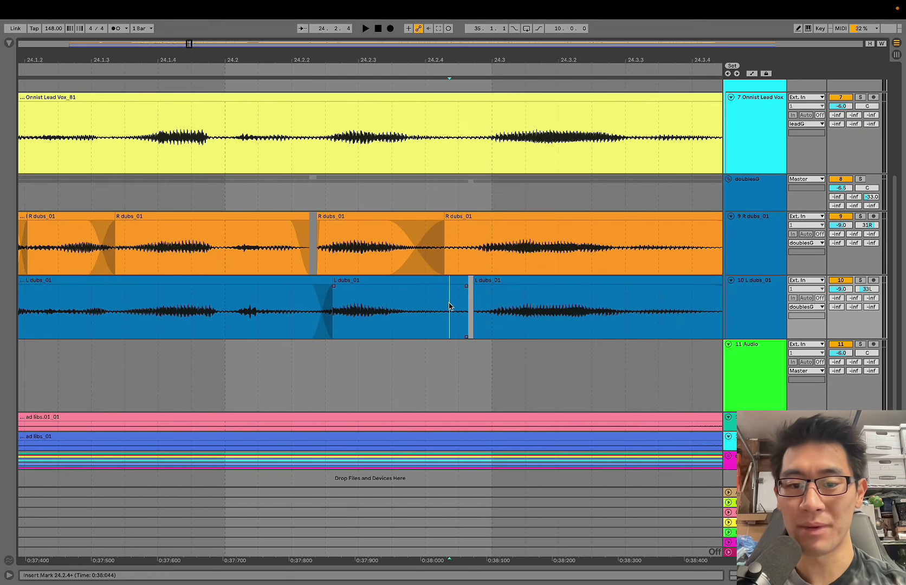
{"action": "scroll", "coordinate": [450, 306], "scroll_direction": "down", "scroll_amount": 3}
{"action": "scroll", "coordinate": [449, 307], "scroll_direction": "right", "scroll_amount": 5}
{"action": "left_click_drag", "start_coordinate": [384, 247], "coordinate": [687, 293]}
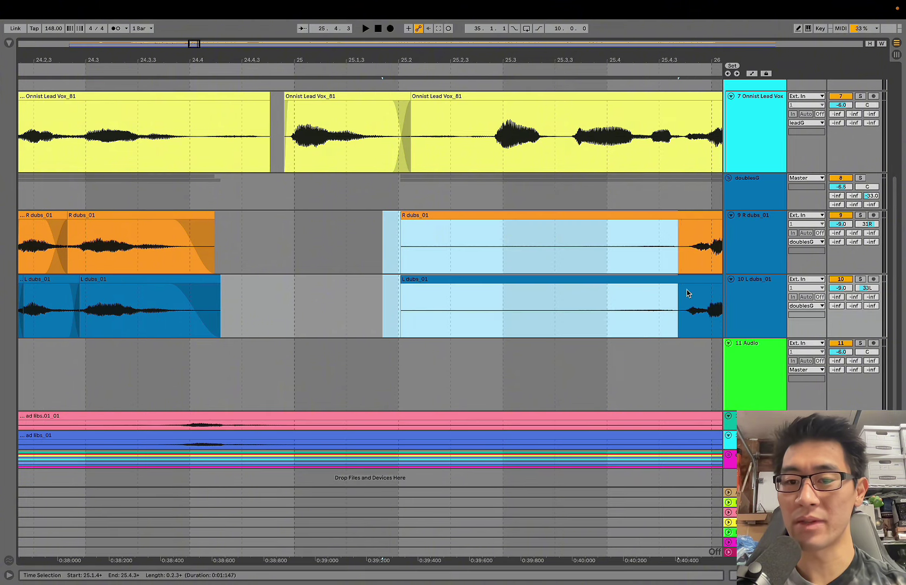
{"action": "key", "text": "Delete"}
{"action": "scroll", "coordinate": [687, 293], "scroll_direction": "right", "scroll_amount": 5}
Step: Split the R dubs clip at 26.1.2
{"action": "left_click", "coordinate": [415, 282]}
{"action": "scroll", "coordinate": [414, 281], "scroll_direction": "right", "scroll_amount": 2}
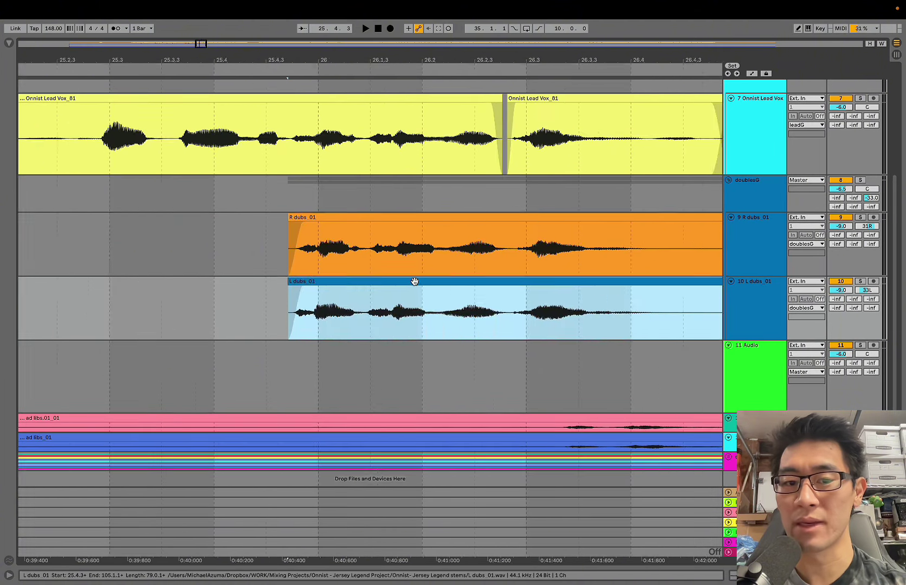
{"action": "scroll", "coordinate": [415, 281], "scroll_direction": "right", "scroll_amount": 3}
{"action": "left_click", "coordinate": [491, 245]}
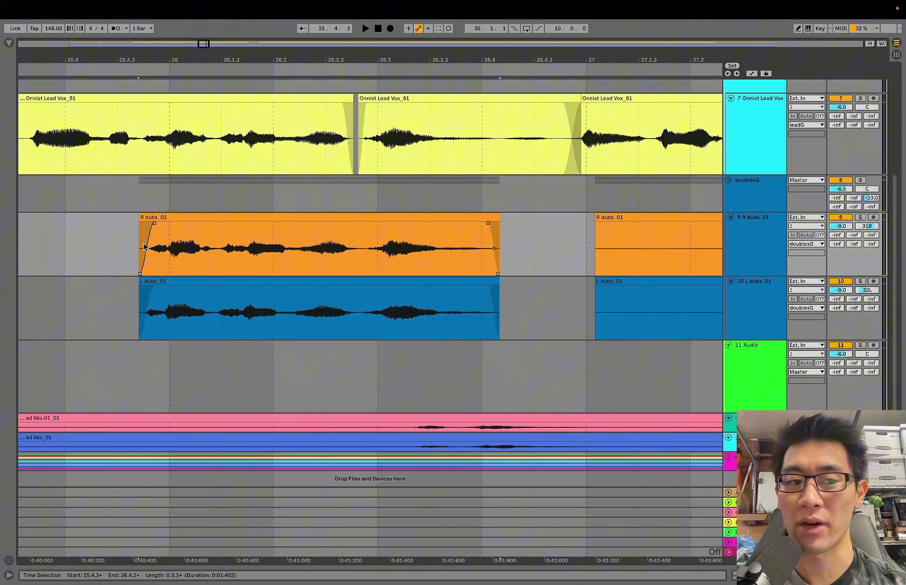
{"action": "key", "text": "z"}
{"action": "double_click", "coordinate": [176, 226]}
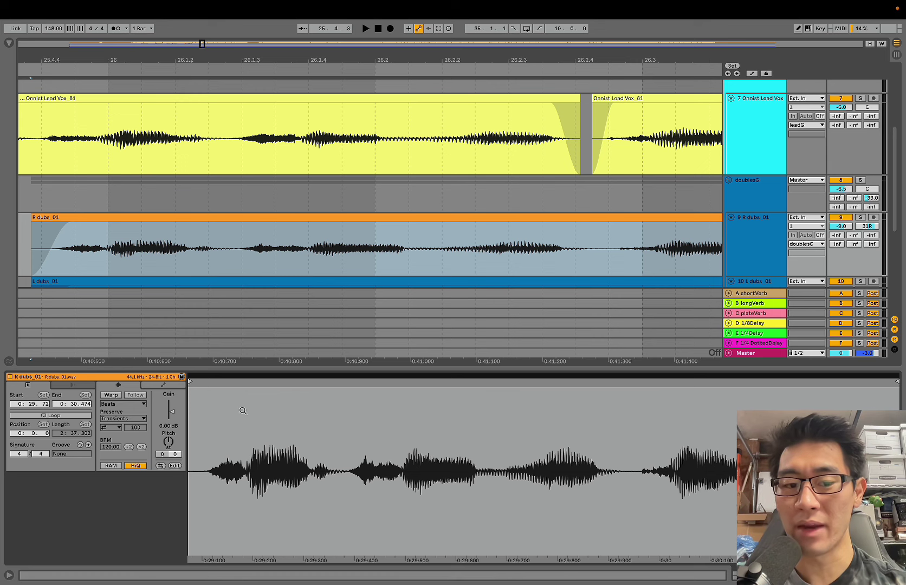
{"action": "left_click", "coordinate": [226, 250]}
{"action": "key", "text": "super+alt+l"}
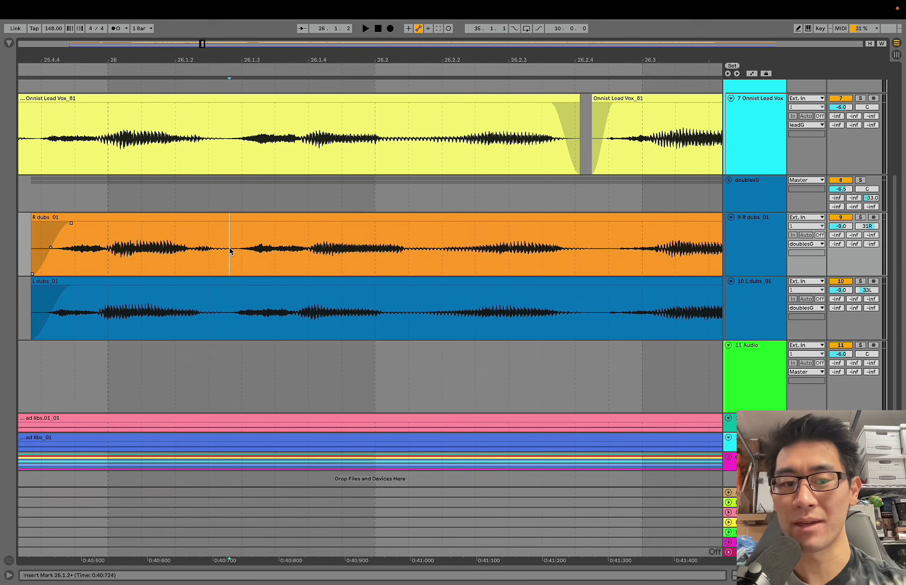
{"action": "key", "text": "super+e"}
Step: Split R dubs again near 26.2.3 with fades and zoom out over the section
{"action": "scroll", "coordinate": [293, 261], "scroll_direction": "right", "scroll_amount": 5}
{"action": "left_click", "coordinate": [448, 269]}
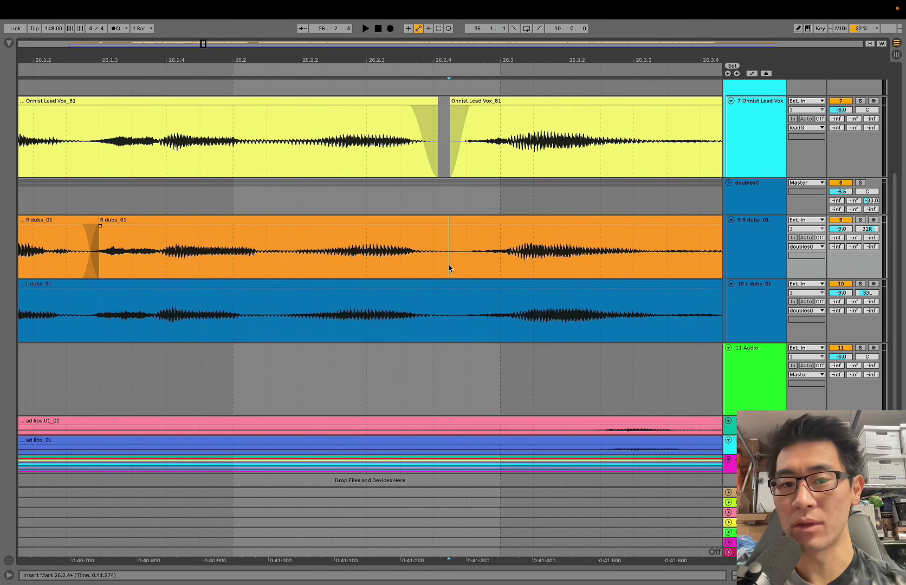
{"action": "left_click", "coordinate": [498, 226]}
{"action": "key", "text": "super+alt+f"}
{"action": "left_click", "coordinate": [436, 258]}
{"action": "key", "text": "minus"}
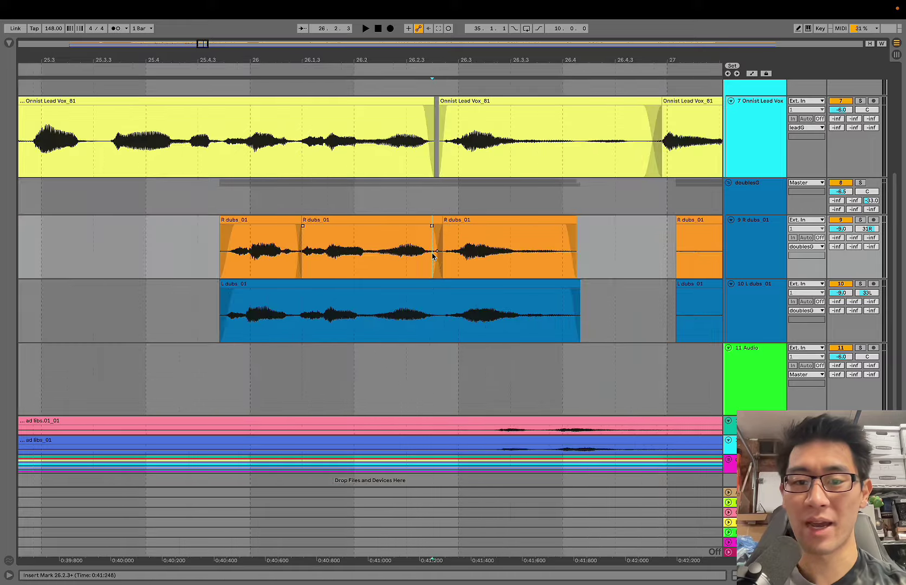
Step: Select the dead space on both doubles and slide their later portions left to align with the lead
{"action": "scroll", "coordinate": [536, 248], "scroll_direction": "right", "scroll_amount": 5}
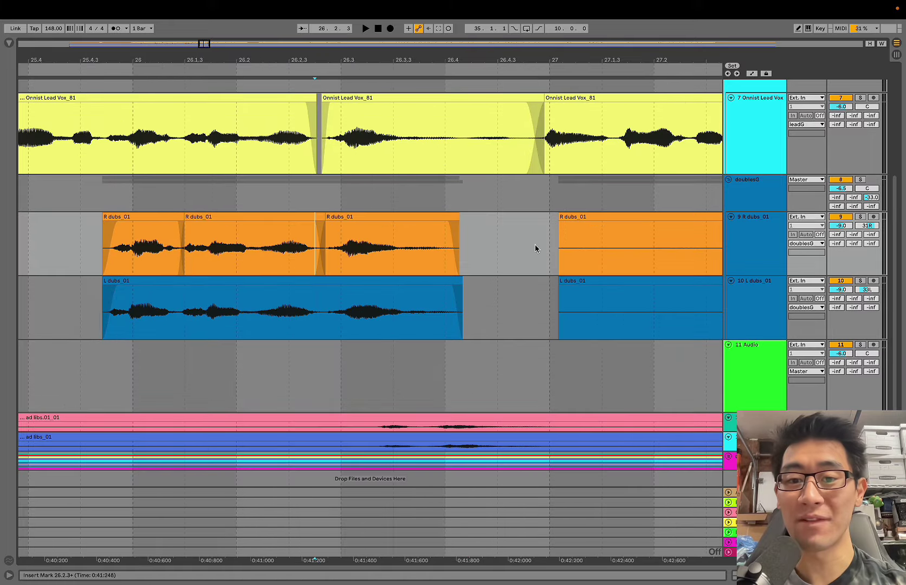
{"action": "left_click_drag", "start_coordinate": [535, 248], "coordinate": [542, 241]}
{"action": "key", "text": "minus"}
{"action": "key", "text": "minus"}
{"action": "key", "text": "minus"}
{"action": "scroll", "coordinate": [453, 261], "scroll_direction": "right", "scroll_amount": 2}
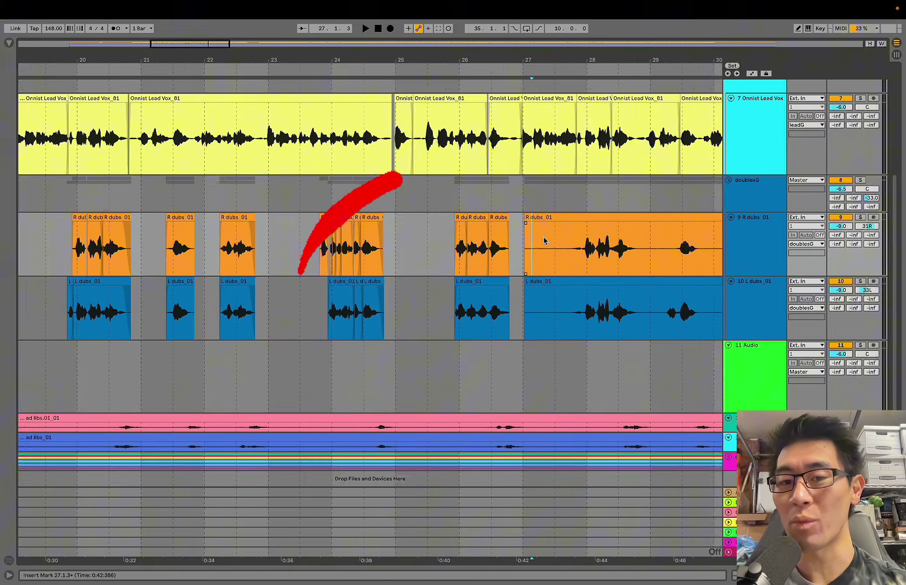
{"action": "key", "text": "plus"}
{"action": "left_click_drag", "start_coordinate": [414, 246], "coordinate": [353, 217]}
{"action": "left_click", "coordinate": [505, 318]}
{"action": "left_click", "coordinate": [369, 219]}
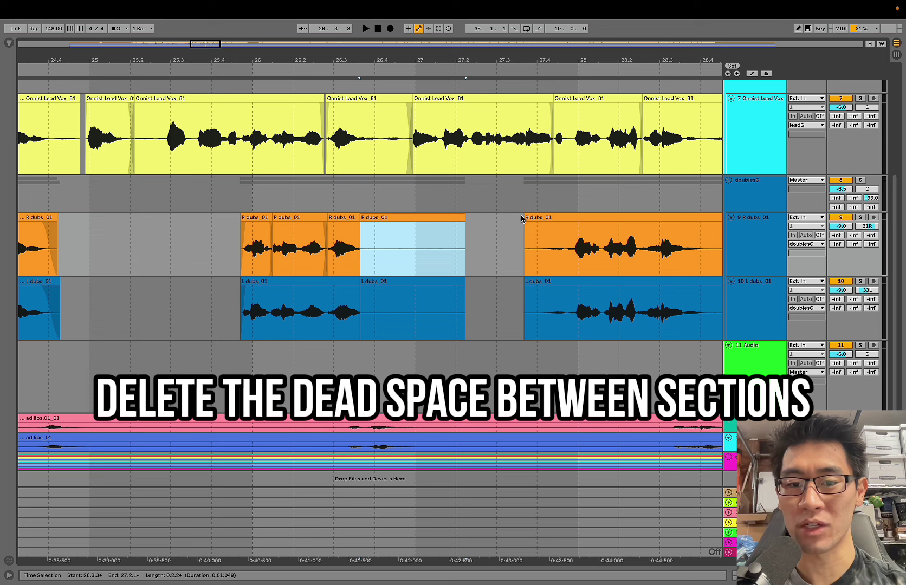
{"action": "left_click_drag", "start_coordinate": [524, 220], "coordinate": [215, 216]}
{"action": "left_click", "coordinate": [254, 234]}
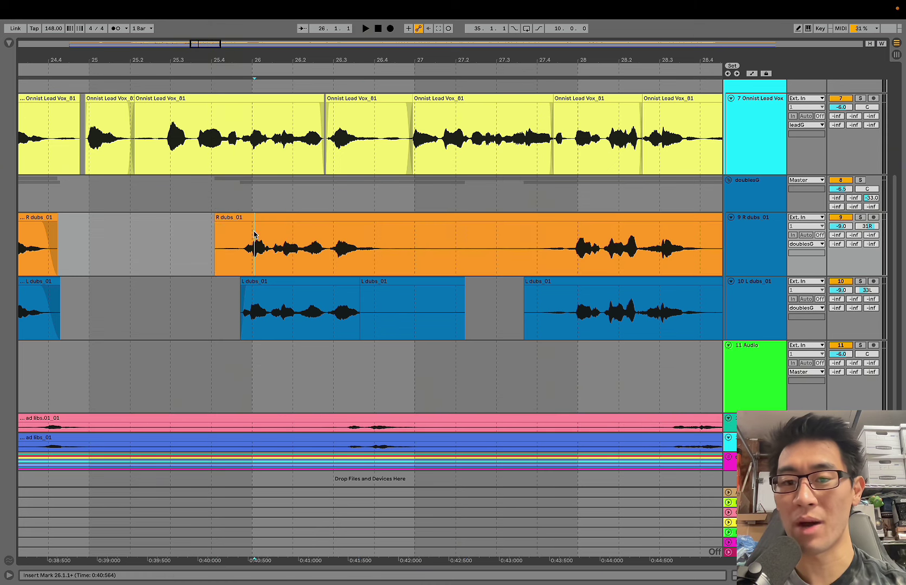
Step: Undo the extended R dubs clip and delete the extra R dubs section
{"action": "key", "text": "super+z"}
{"action": "key", "text": "super+z"}
{"action": "key", "text": "super+z"}
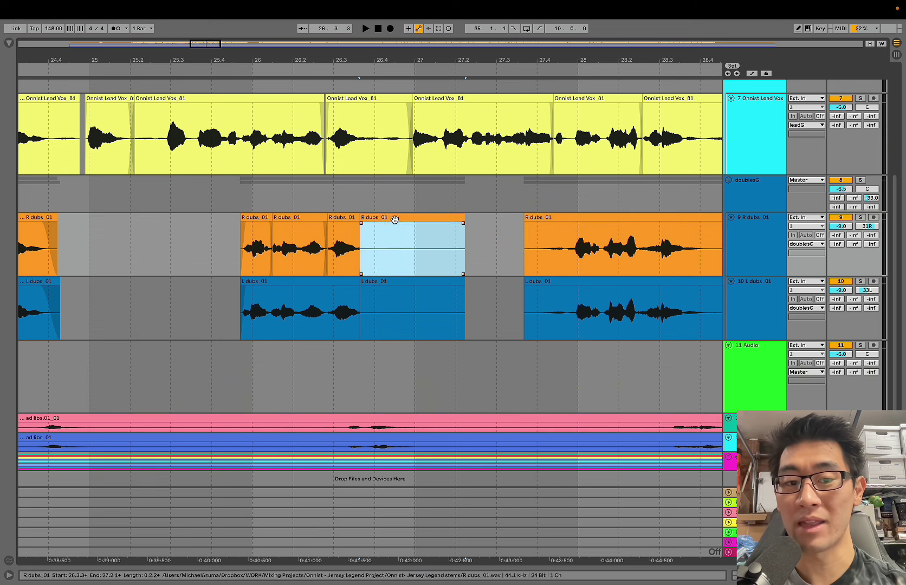
{"action": "key", "text": "Delete"}
{"action": "left_click", "coordinate": [242, 242]}
{"action": "key", "text": "plus"}
{"action": "key", "text": "plus"}
{"action": "key", "text": "plus"}
Step: Nudge the L dubs_01 clips into line with the lead around 26.2.4
{"action": "left_click", "coordinate": [307, 287]}
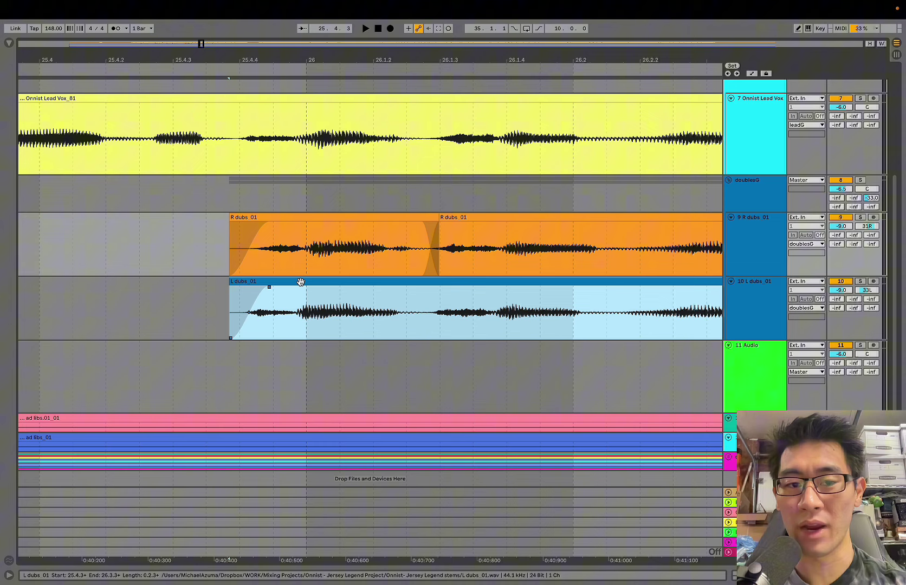
{"action": "mouse_move", "coordinate": [301, 283]}
{"action": "left_mouse_down"}
{"action": "mouse_move", "coordinate": [310, 290]}
{"action": "mouse_move", "coordinate": [305, 283]}
{"action": "left_mouse_up"}
{"action": "scroll", "coordinate": [305, 282], "scroll_direction": "right", "scroll_amount": 10}
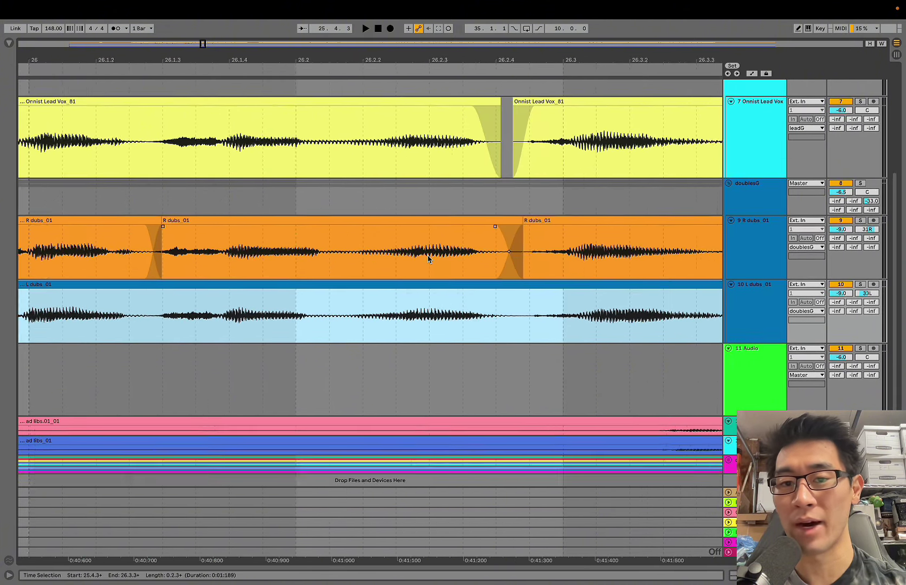
{"action": "scroll", "coordinate": [428, 260], "scroll_direction": "right", "scroll_amount": 5}
{"action": "left_click", "coordinate": [358, 306]}
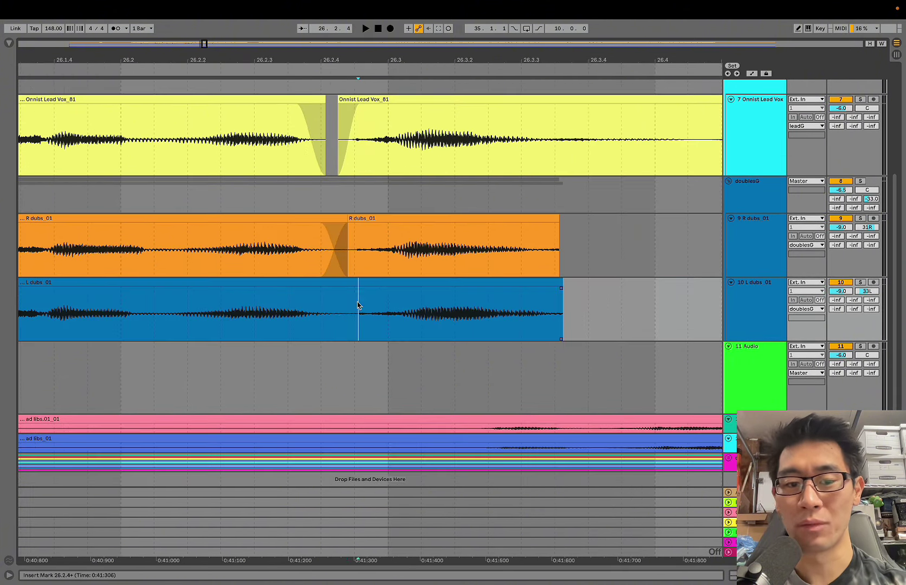
{"action": "left_click_drag", "start_coordinate": [382, 279], "coordinate": [364, 283]}
Step: Crossfade the L dubs join and fade out the end of R dubs
{"action": "left_click", "coordinate": [336, 293]}
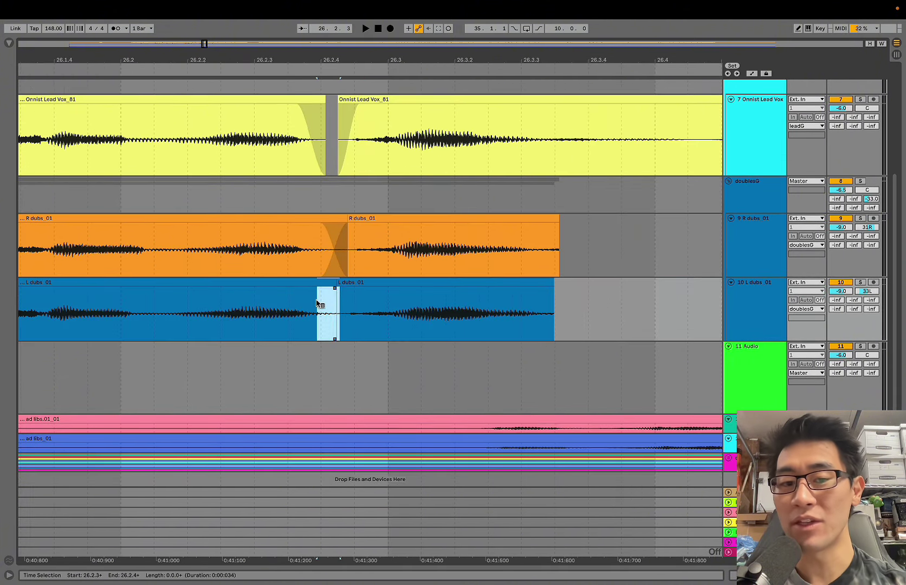
{"action": "key", "text": "super+alt+f"}
{"action": "left_click_drag", "start_coordinate": [526, 250], "coordinate": [566, 251]}
{"action": "key", "text": "super+alt+f"}
{"action": "left_click", "coordinate": [603, 263]}
{"action": "key", "text": "minus"}
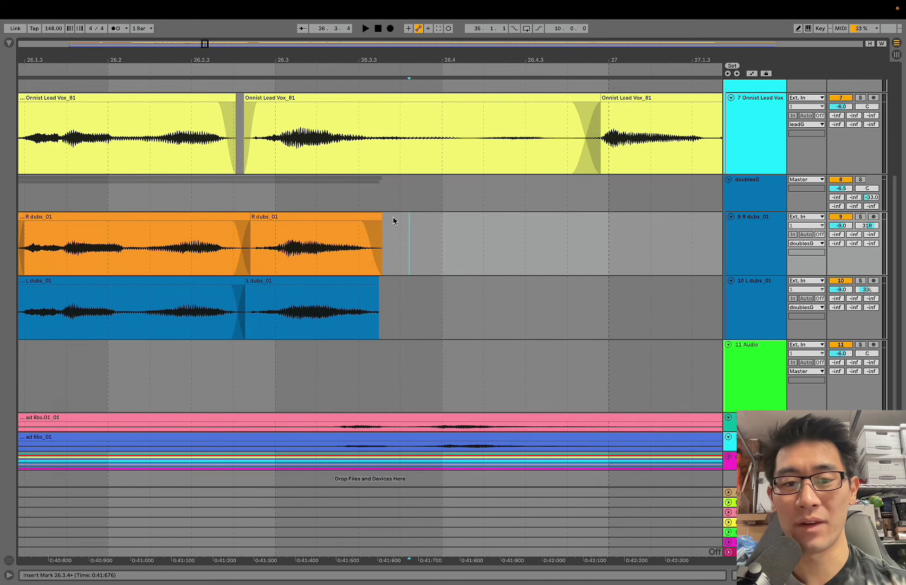
{"action": "left_click_drag", "start_coordinate": [379, 215], "coordinate": [470, 216]}
{"action": "left_click_drag", "start_coordinate": [378, 279], "coordinate": [486, 280]}
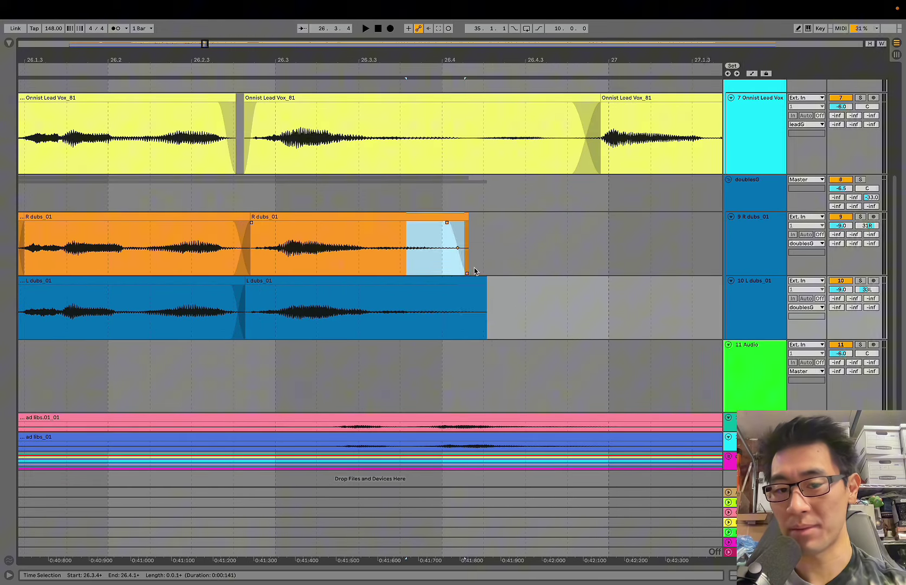
Step: Fade out the ends of both doubles
{"action": "left_click_drag", "start_coordinate": [405, 228], "coordinate": [529, 320]}
{"action": "key", "text": "super+alt+f"}
{"action": "left_click", "coordinate": [521, 306]}
{"action": "scroll", "coordinate": [521, 305], "scroll_direction": "right", "scroll_amount": 10}
{"action": "scroll", "coordinate": [521, 305], "scroll_direction": "right", "scroll_amount": 6}
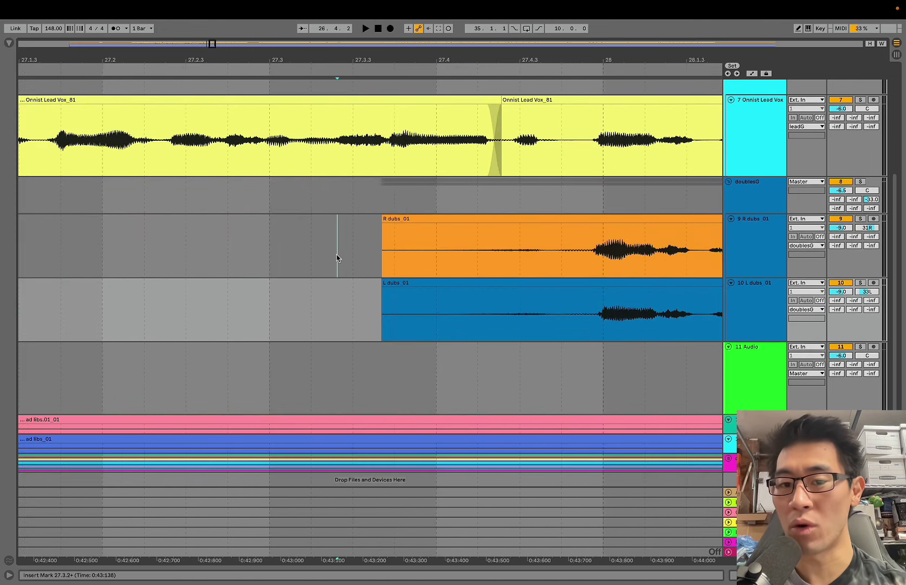
Step: Move R dubs_01 slightly later to match the lead and fade in its start
{"action": "left_click_drag", "start_coordinate": [336, 259], "coordinate": [562, 314]}
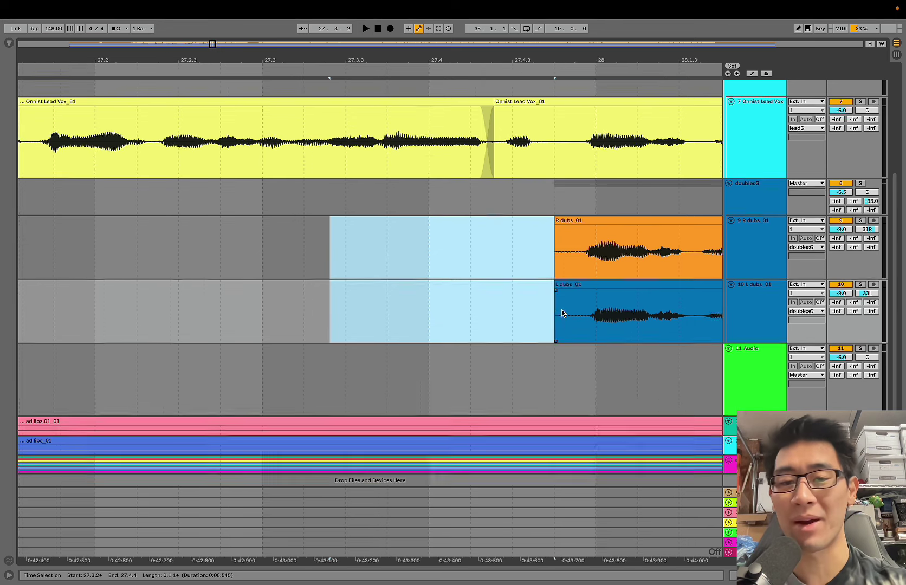
{"action": "scroll", "coordinate": [562, 314], "scroll_direction": "up", "scroll_amount": 3}
{"action": "left_click", "coordinate": [473, 224]}
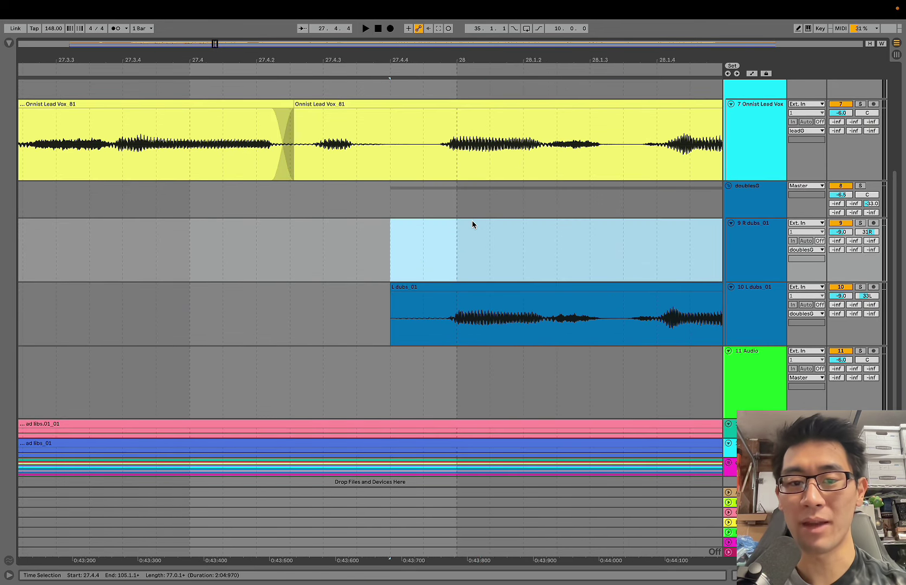
{"action": "scroll", "coordinate": [473, 224], "scroll_direction": "up", "scroll_amount": 2}
{"action": "mouse_move", "coordinate": [473, 228]}
{"action": "left_mouse_down"}
{"action": "mouse_move", "coordinate": [483, 228]}
{"action": "mouse_move", "coordinate": [354, 255]}
{"action": "mouse_move", "coordinate": [450, 313]}
{"action": "left_mouse_up"}
{"action": "left_click", "coordinate": [459, 249]}
{"action": "key", "text": "super+alt+f"}
{"action": "key", "text": "super+alt+f"}
Step: Delete the breath from both doubles
{"action": "scroll", "coordinate": [450, 312], "scroll_direction": "left", "scroll_amount": 5}
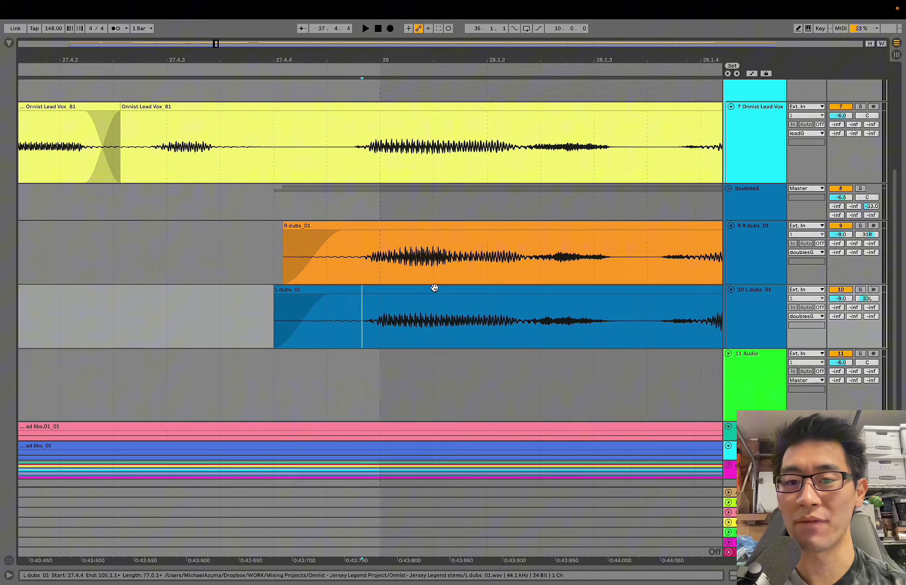
{"action": "scroll", "coordinate": [435, 288], "scroll_direction": "right", "scroll_amount": 10}
{"action": "scroll", "coordinate": [437, 288], "scroll_direction": "up", "scroll_amount": 2}
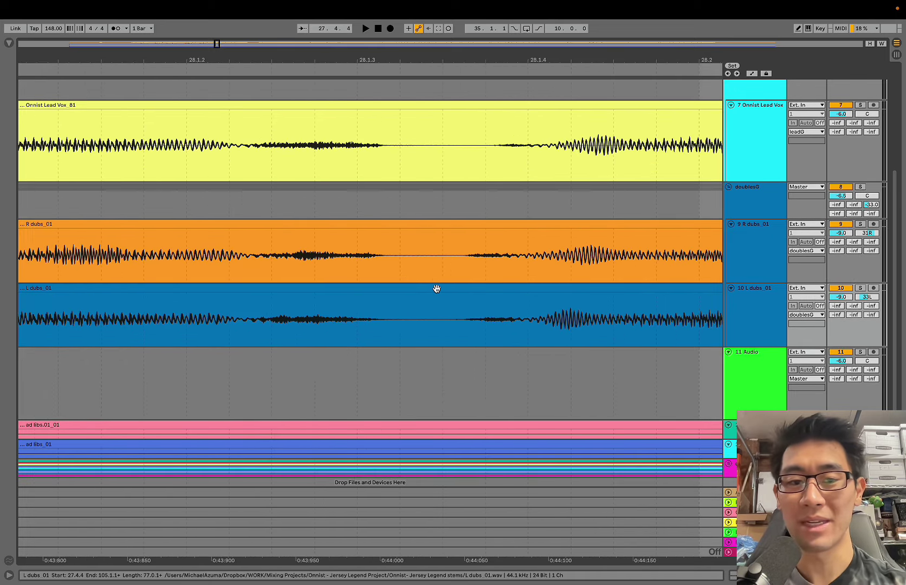
{"action": "scroll", "coordinate": [437, 288], "scroll_direction": "down", "scroll_amount": 4}
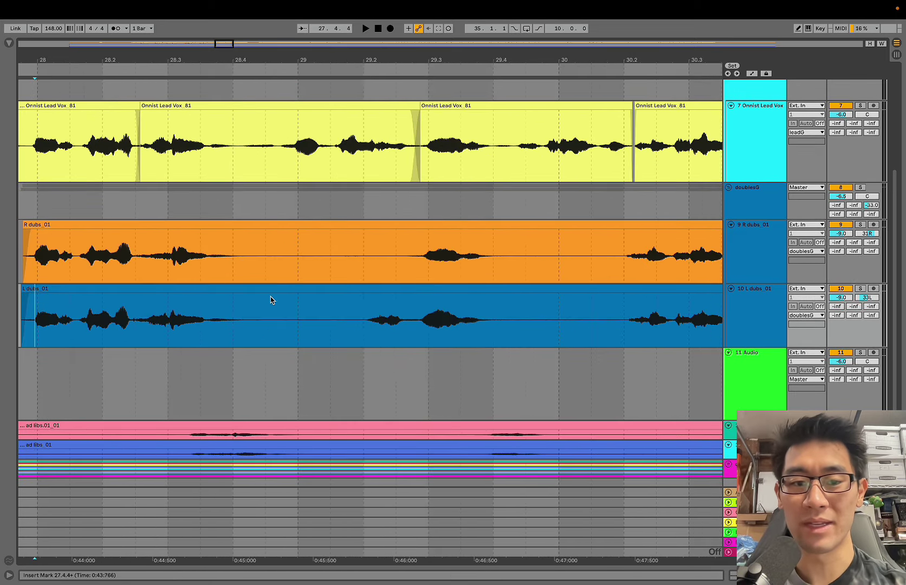
{"action": "left_click_drag", "start_coordinate": [248, 265], "coordinate": [360, 309]}
{"action": "key", "text": "Delete"}
Step: Split both doubles around the phrase and crossfade the new clip joins
{"action": "scroll", "coordinate": [156, 265], "scroll_direction": "left", "scroll_amount": 3}
{"action": "scroll", "coordinate": [145, 262], "scroll_direction": "up", "scroll_amount": 2}
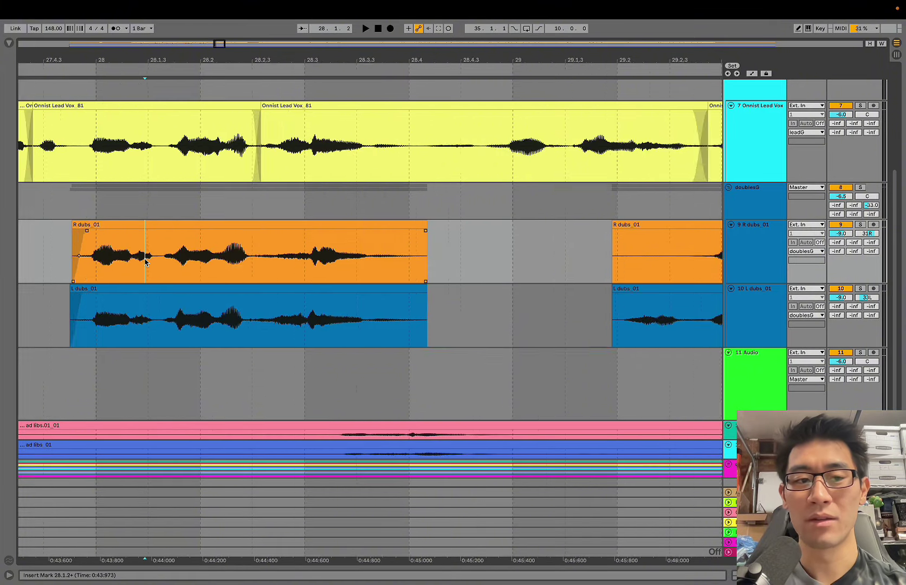
{"action": "scroll", "coordinate": [145, 262], "scroll_direction": "up", "scroll_amount": 5}
{"action": "left_click_drag", "start_coordinate": [165, 252], "coordinate": [518, 292]}
{"action": "key", "text": "ctrl+e"}
{"action": "left_click", "coordinate": [205, 255]}
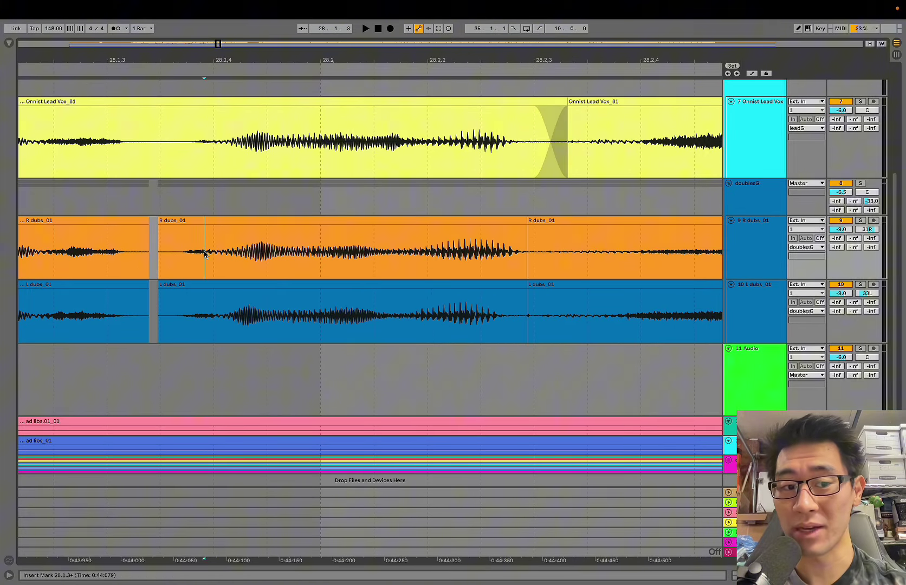
{"action": "key", "text": "ctrl+alt+f"}
{"action": "left_click_drag", "start_coordinate": [521, 255], "coordinate": [542, 308]}
{"action": "key", "text": "ctrl+alt+f"}
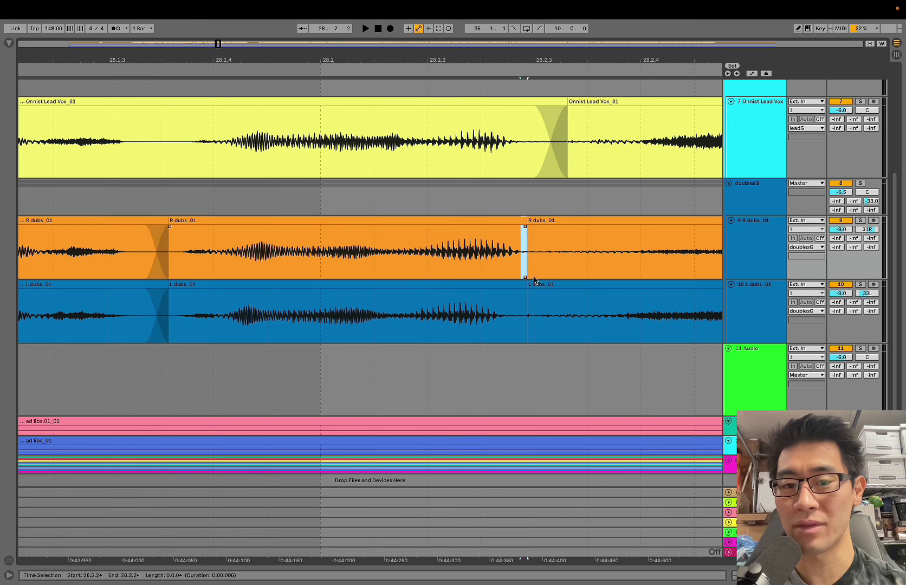
Step: Adjust the L dubs crossfade region and split R dubs at 28.3.1
{"action": "scroll", "coordinate": [542, 308], "scroll_direction": "right", "scroll_amount": 10}
{"action": "left_click_drag", "start_coordinate": [425, 287], "coordinate": [380, 291]}
{"action": "left_click_drag", "start_coordinate": [147, 314], "coordinate": [117, 320]}
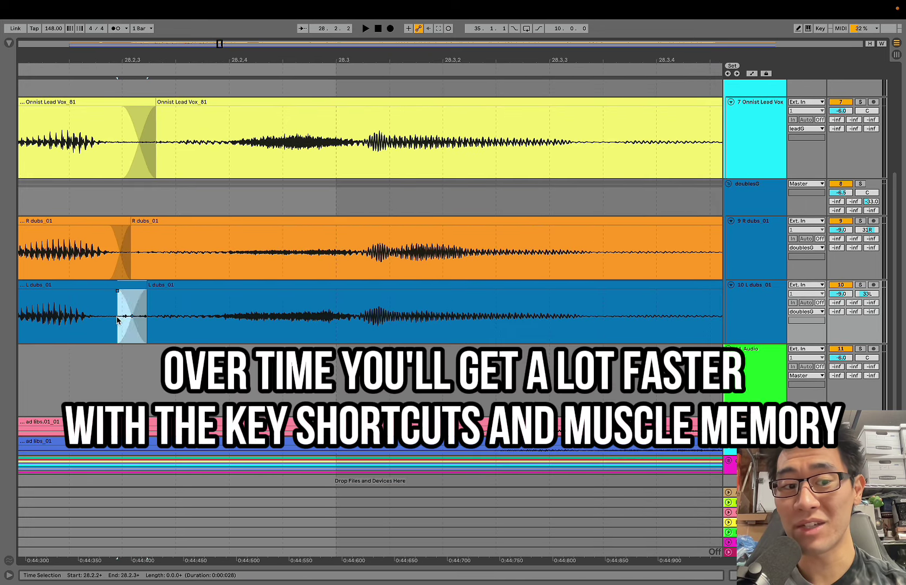
{"action": "scroll", "coordinate": [117, 320], "scroll_direction": "down", "scroll_amount": 2}
{"action": "left_click", "coordinate": [340, 283]}
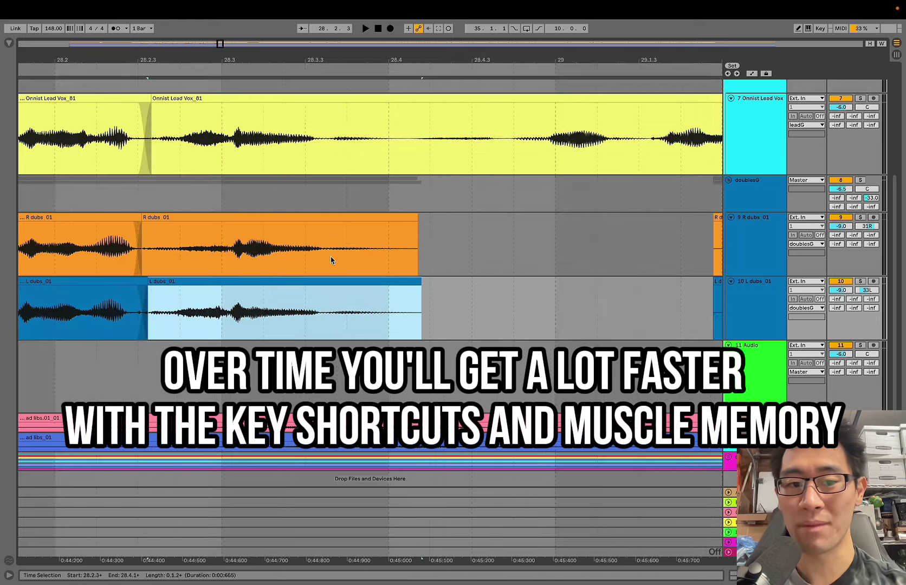
{"action": "left_click", "coordinate": [436, 308]}
{"action": "scroll", "coordinate": [429, 308], "scroll_direction": "up", "scroll_amount": 2}
{"action": "left_click", "coordinate": [269, 244]}
{"action": "key", "text": "super+e"}
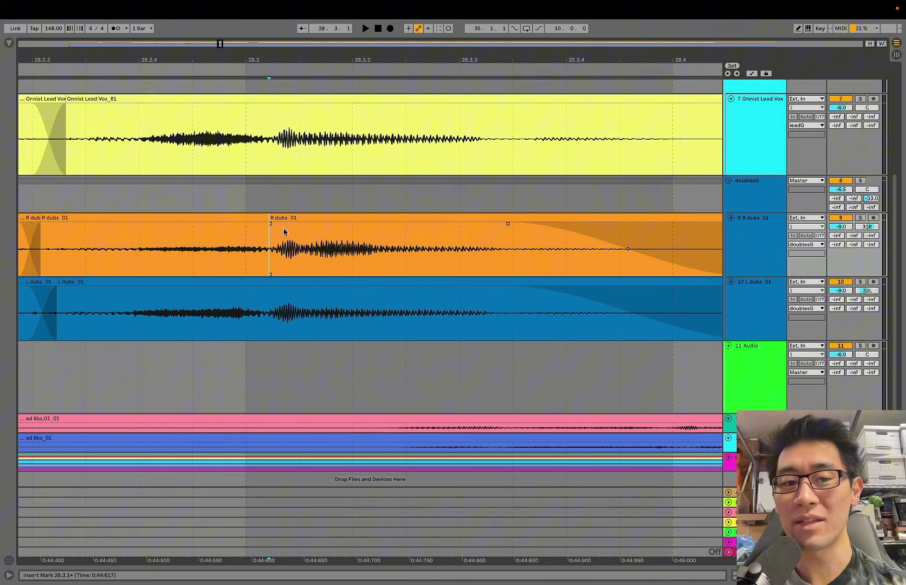
Step: Trim both doubles to end at 29.4.1
{"action": "left_click", "coordinate": [287, 227]}
{"action": "left_click", "coordinate": [274, 249]}
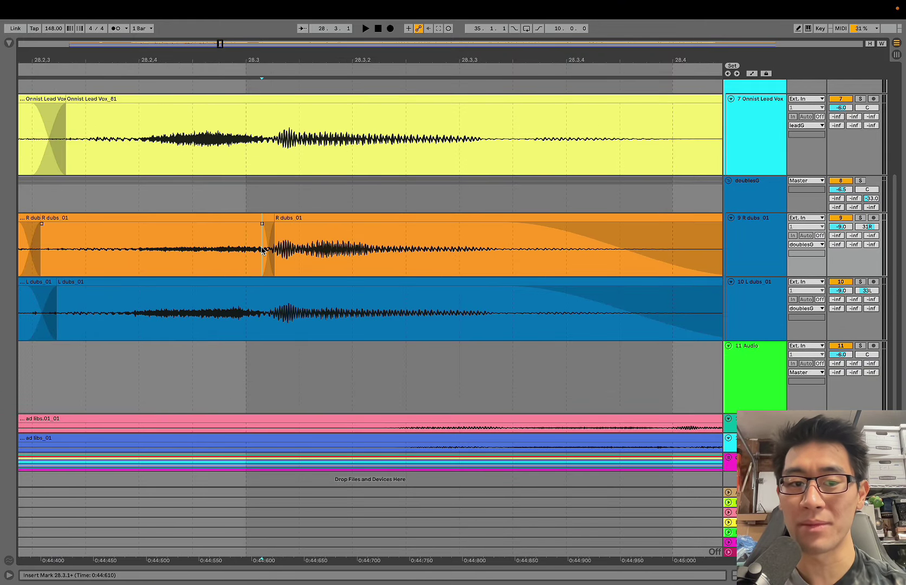
{"action": "scroll", "coordinate": [261, 249], "scroll_direction": "down", "scroll_amount": 5}
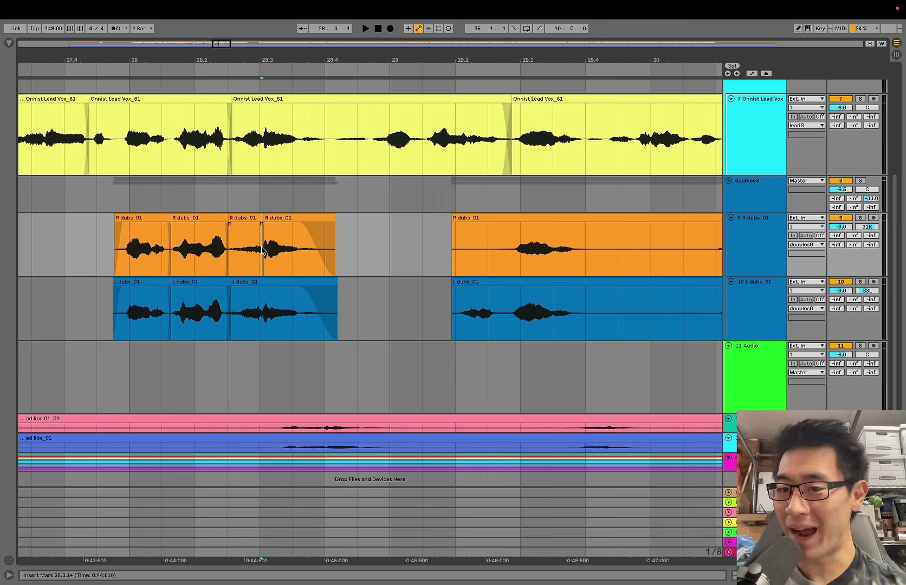
{"action": "scroll", "coordinate": [217, 251], "scroll_direction": "left", "scroll_amount": 3}
{"action": "left_click", "coordinate": [202, 251]}
{"action": "scroll", "coordinate": [202, 253], "scroll_direction": "up", "scroll_amount": 8}
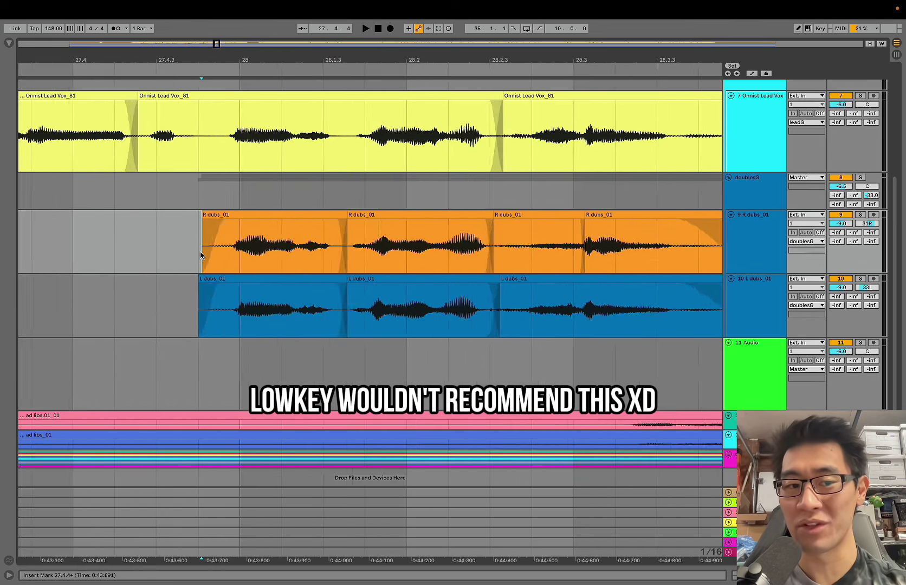
{"action": "scroll", "coordinate": [200, 255], "scroll_direction": "down", "scroll_amount": 5}
{"action": "scroll", "coordinate": [204, 253], "scroll_direction": "down", "scroll_amount": 5}
{"action": "left_click", "coordinate": [240, 258]}
{"action": "scroll", "coordinate": [242, 260], "scroll_direction": "up", "scroll_amount": 6}
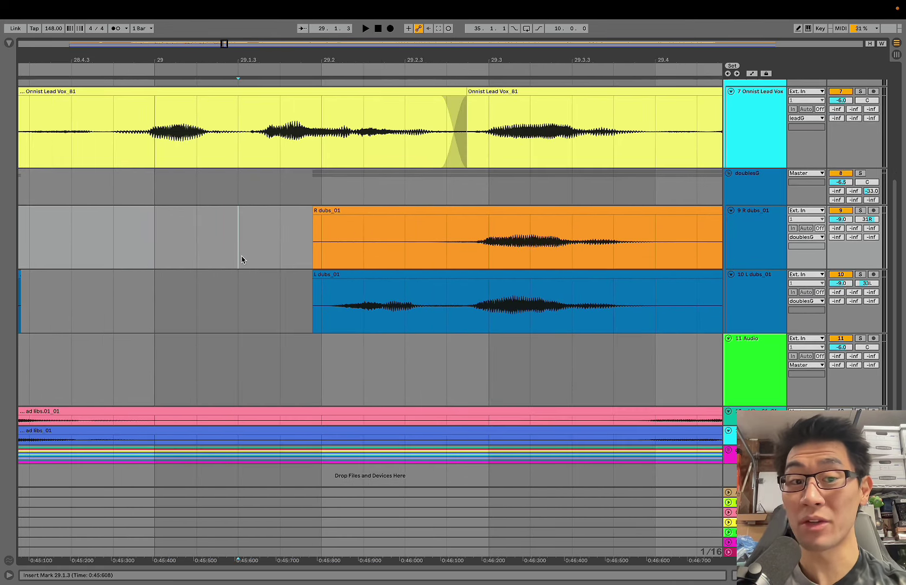
{"action": "key", "text": "Delete"}
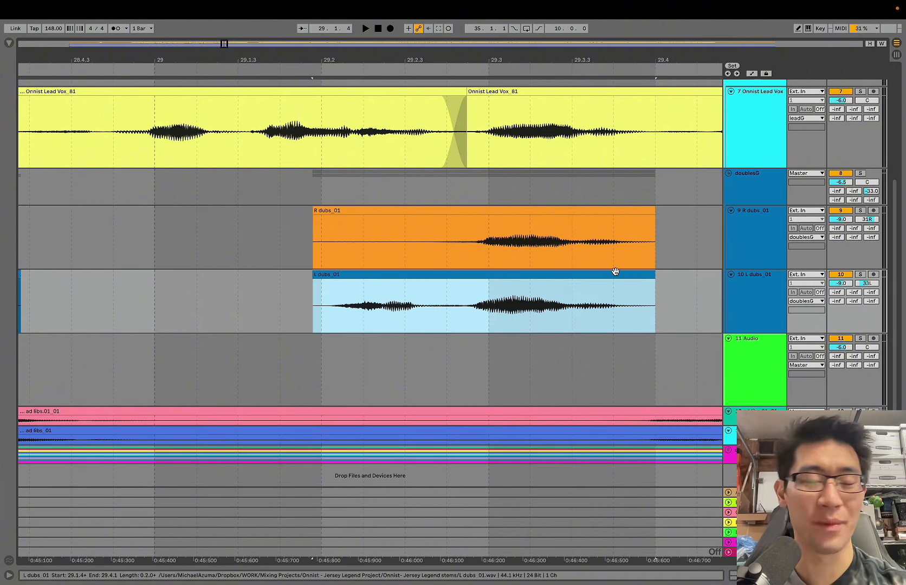
Step: Fade out the doubles' tails, shift them later, and fade in both starts after trimming early R dubs
{"action": "left_click_drag", "start_coordinate": [616, 269], "coordinate": [666, 264]}
{"action": "key", "text": "super+alt+f"}
{"action": "left_click_drag", "start_coordinate": [271, 231], "coordinate": [638, 281]}
{"action": "left_click_drag", "start_coordinate": [355, 304], "coordinate": [293, 289]}
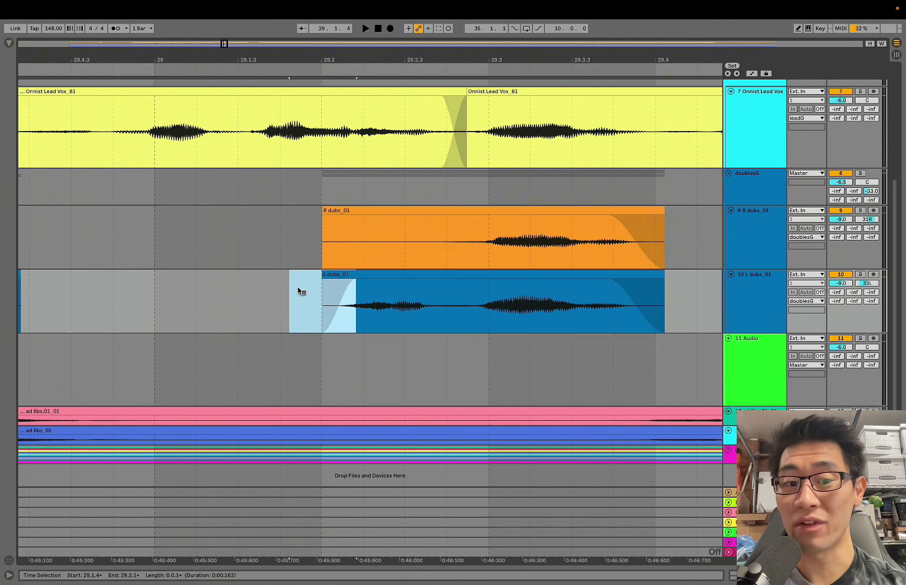
{"action": "key", "text": "super+alt+f"}
{"action": "left_click_drag", "start_coordinate": [436, 244], "coordinate": [456, 243]}
{"action": "key", "text": "Delete"}
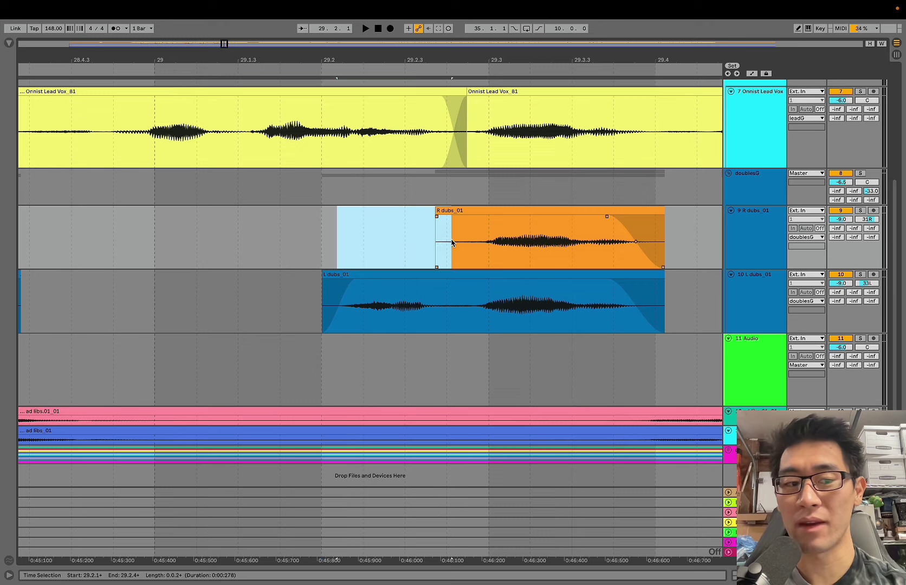
{"action": "key", "text": "super+alt+f"}
Step: Delete the noise between phrases from both doubles after 29.3.1
{"action": "scroll", "coordinate": [378, 244], "scroll_direction": "right", "scroll_amount": 5}
{"action": "left_click", "coordinate": [379, 243]}
{"action": "scroll", "coordinate": [379, 244], "scroll_direction": "right", "scroll_amount": 4}
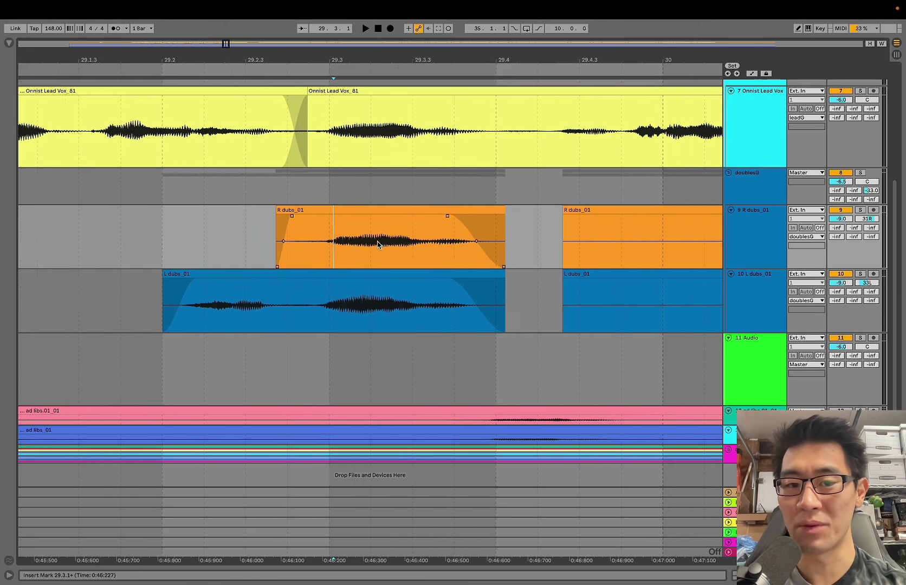
{"action": "left_click_drag", "start_coordinate": [485, 244], "coordinate": [583, 272]}
{"action": "key", "text": "Delete"}
{"action": "key", "text": "minus"}
{"action": "scroll", "coordinate": [472, 259], "scroll_direction": "right", "scroll_amount": 3}
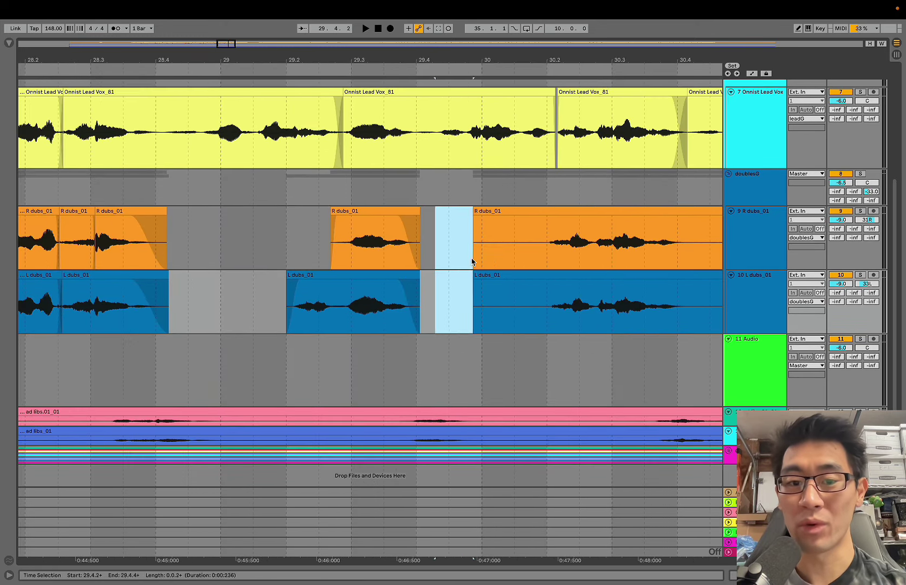
{"action": "left_click_drag", "start_coordinate": [461, 259], "coordinate": [538, 283]}
{"action": "scroll", "coordinate": [540, 285], "scroll_direction": "right", "scroll_amount": 12}
{"action": "left_click_drag", "start_coordinate": [380, 244], "coordinate": [558, 297]}
{"action": "key", "text": "Delete"}
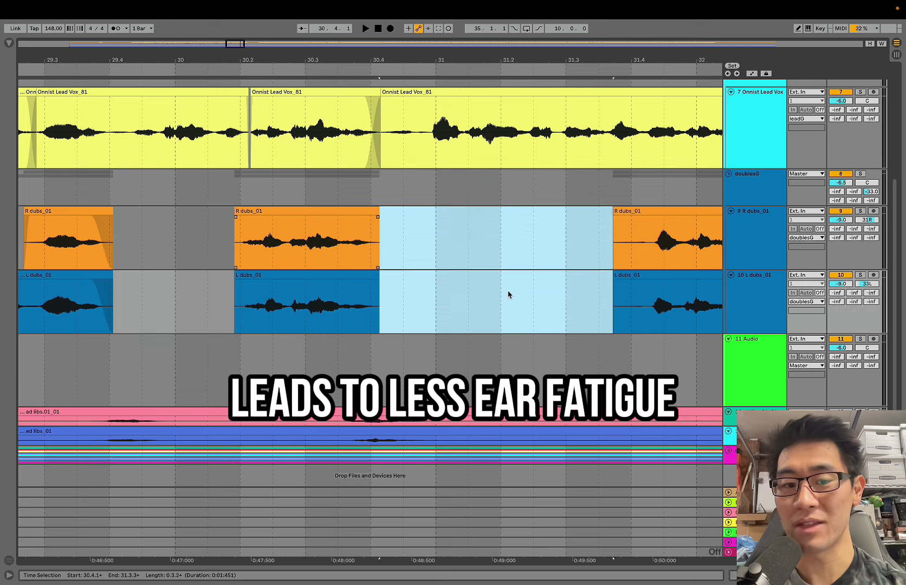
Step: Nudge R dubs_01 slightly later to match the lead
{"action": "left_click", "coordinate": [269, 238]}
{"action": "key", "text": "plus"}
{"action": "left_click", "coordinate": [255, 209]}
{"action": "left_click_drag", "start_coordinate": [254, 210], "coordinate": [263, 209]}
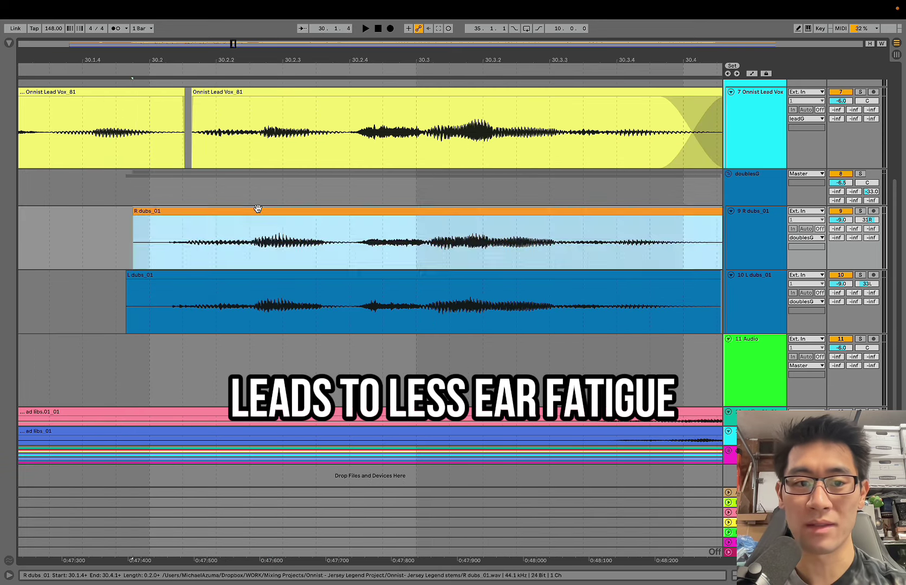
{"action": "left_click", "coordinate": [85, 220]}
{"action": "mouse_move", "coordinate": [355, 257]}
{"action": "left_mouse_down"}
{"action": "mouse_move", "coordinate": [556, 263]}
{"action": "mouse_move", "coordinate": [720, 283]}
{"action": "mouse_move", "coordinate": [682, 288]}
{"action": "mouse_move", "coordinate": [572, 272]}
{"action": "left_mouse_up"}
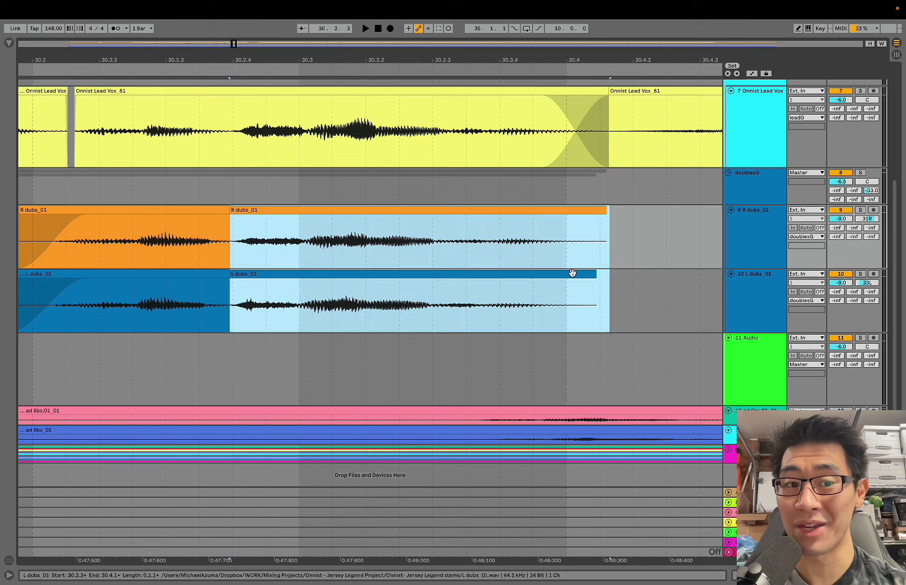
{"action": "left_click", "coordinate": [456, 251]}
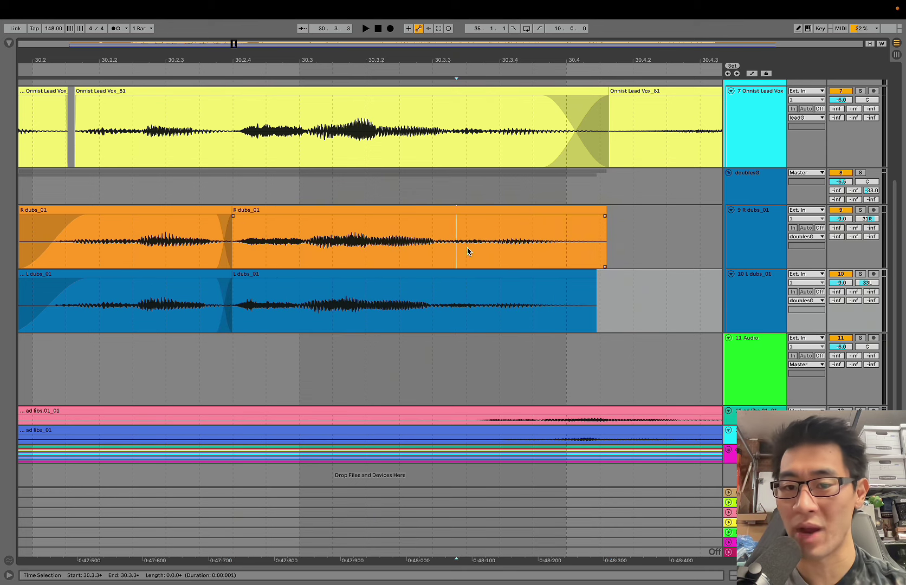
{"action": "left_click_drag", "start_coordinate": [469, 251], "coordinate": [643, 300]}
Step: Delete the unwanted doubles tail after 31.4.4 from both tracks
{"action": "key", "text": "minus"}
{"action": "key", "text": "minus"}
{"action": "left_click", "coordinate": [639, 298]}
{"action": "scroll", "coordinate": [524, 245], "scroll_direction": "right", "scroll_amount": 3}
{"action": "scroll", "coordinate": [523, 245], "scroll_direction": "right", "scroll_amount": 3}
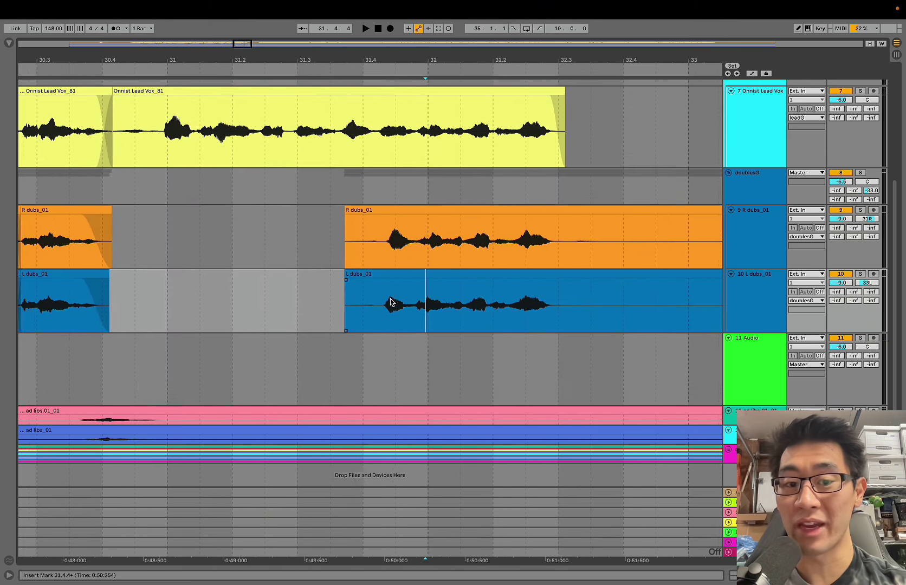
{"action": "left_click", "coordinate": [372, 303]}
{"action": "left_click", "coordinate": [323, 238], "text": "shift"}
{"action": "key", "text": "Delete"}
{"action": "left_click_drag", "start_coordinate": [556, 238], "coordinate": [662, 288]}
{"action": "key", "text": "Delete"}
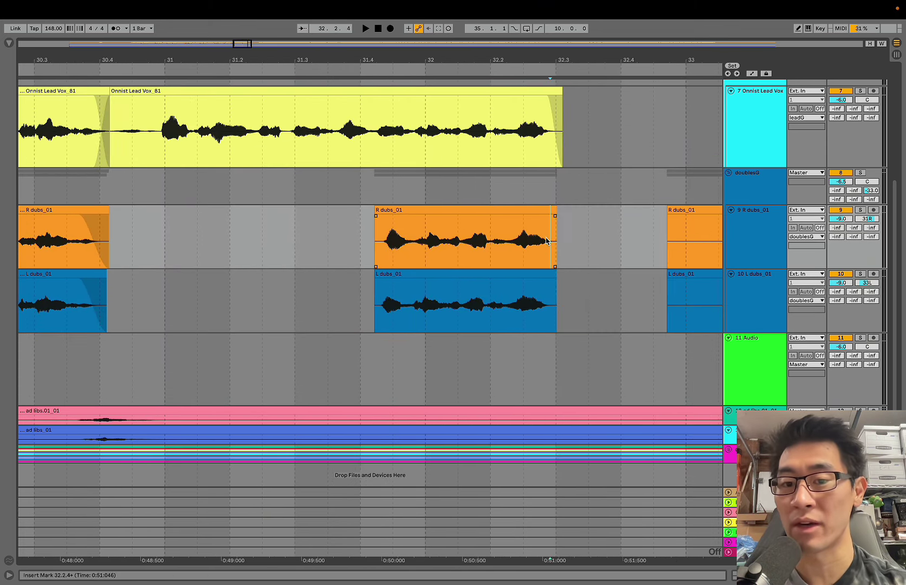
Step: Split both doubles near 31.4.2 and shift the right-hand pieces later to match the lead
{"action": "scroll", "coordinate": [386, 233], "scroll_direction": "up", "scroll_amount": 2}
{"action": "left_click", "coordinate": [387, 233]}
{"action": "scroll", "coordinate": [386, 234], "scroll_direction": "up", "scroll_amount": 2}
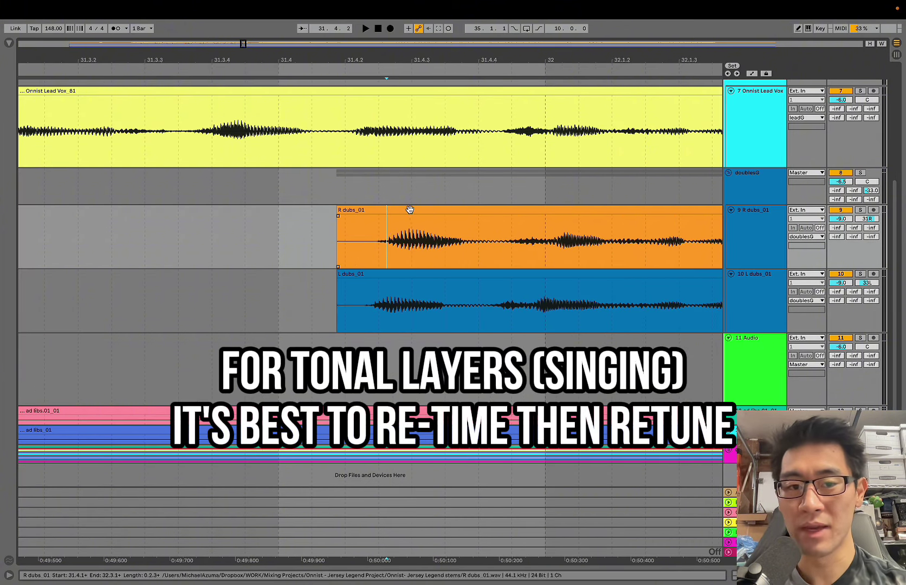
{"action": "left_click_drag", "start_coordinate": [409, 210], "coordinate": [381, 215]}
{"action": "scroll", "coordinate": [305, 256], "scroll_direction": "down", "scroll_amount": 1}
{"action": "scroll", "coordinate": [305, 256], "scroll_direction": "right", "scroll_amount": 1}
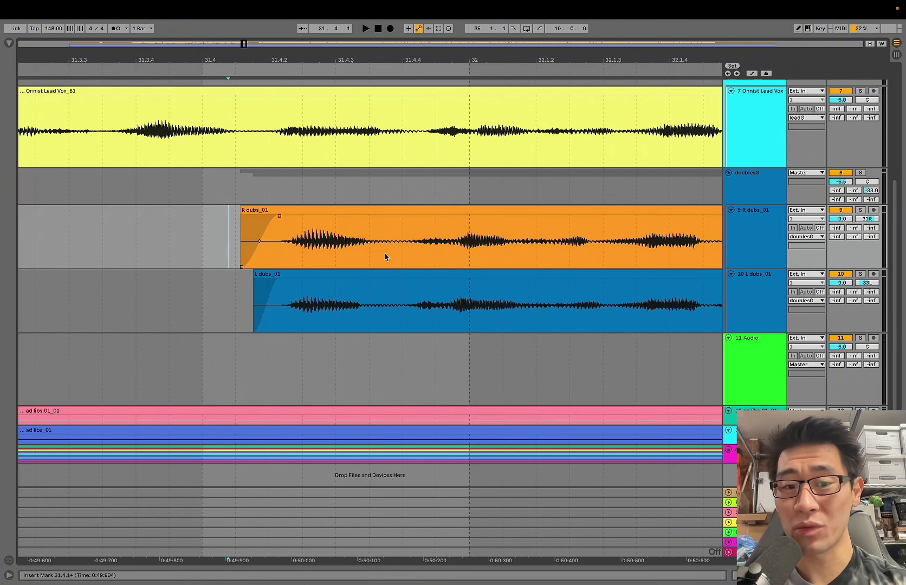
{"action": "key", "text": "ctrl+e"}
{"action": "mouse_move", "coordinate": [427, 223]}
{"action": "left_mouse_down"}
{"action": "mouse_move", "coordinate": [434, 215]}
{"action": "mouse_move", "coordinate": [427, 233]}
{"action": "left_mouse_up"}
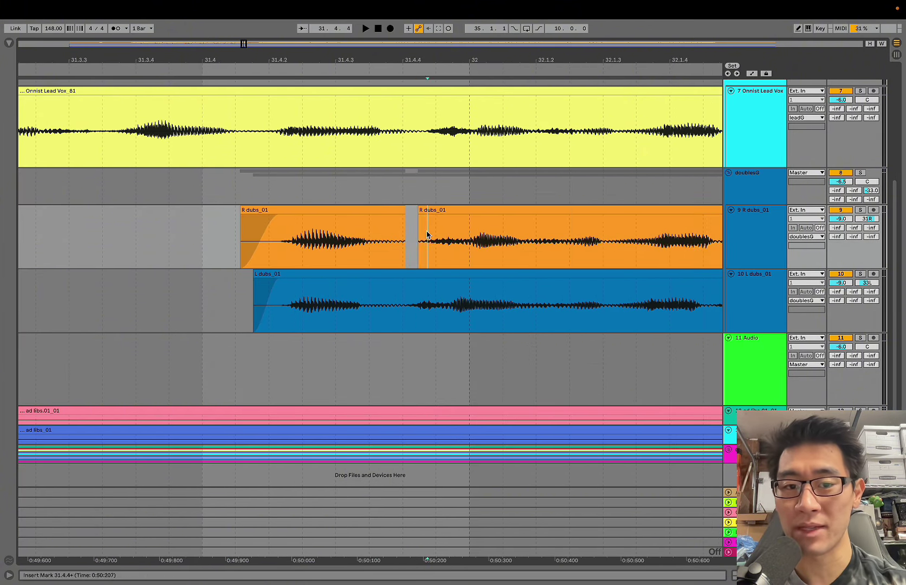
{"action": "left_click", "coordinate": [408, 291]}
{"action": "key", "text": "ctrl+e"}
{"action": "left_click_drag", "start_coordinate": [428, 285], "coordinate": [441, 281]}
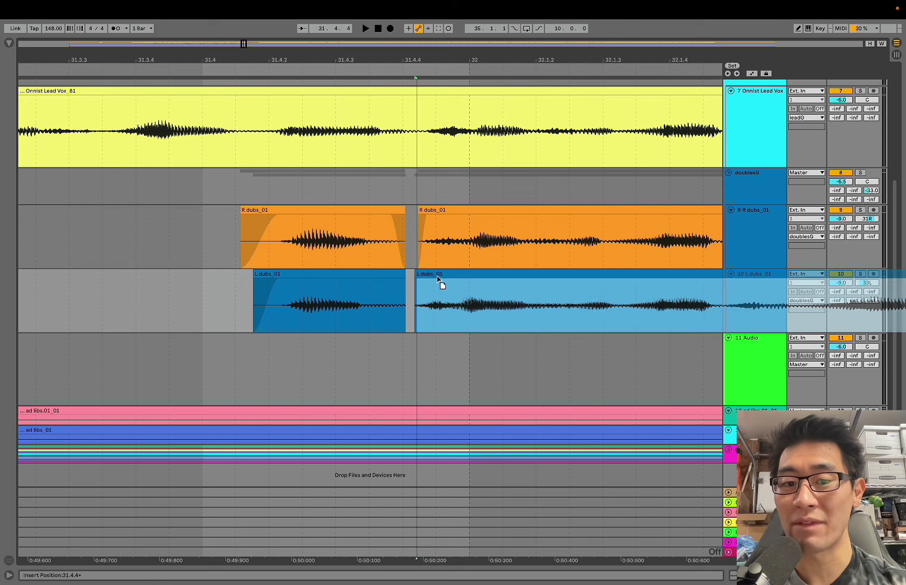
{"action": "left_click", "coordinate": [415, 316]}
Step: Crossfade the L dubs edit point
{"action": "left_click", "coordinate": [392, 315]}
{"action": "scroll", "coordinate": [392, 313], "scroll_direction": "right", "scroll_amount": 4}
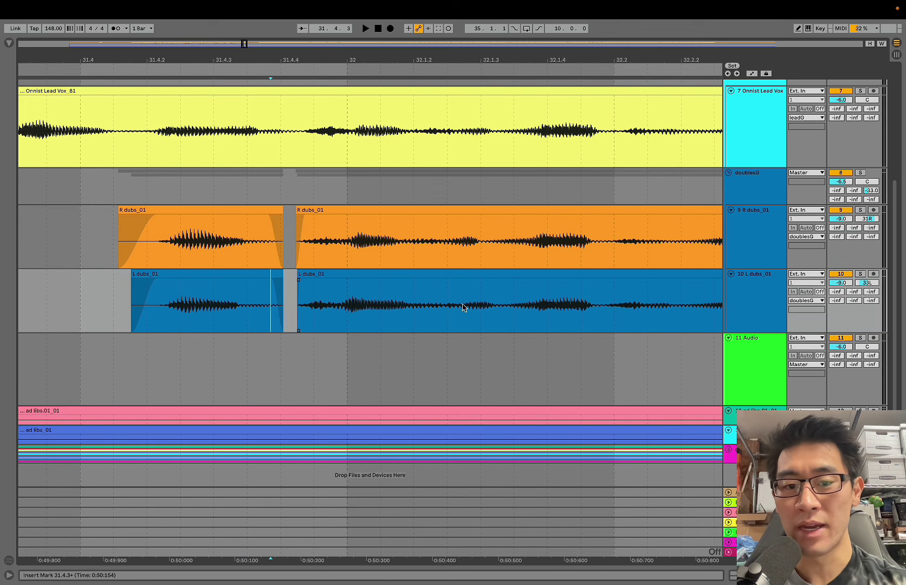
{"action": "left_click", "coordinate": [455, 283]}
{"action": "left_click_drag", "start_coordinate": [431, 310], "coordinate": [388, 310]}
{"action": "key", "text": "ctrl+alt+f"}
Step: Cut the doubles' audio that runs past the lead phrase
{"action": "scroll", "coordinate": [389, 310], "scroll_direction": "right", "scroll_amount": 8}
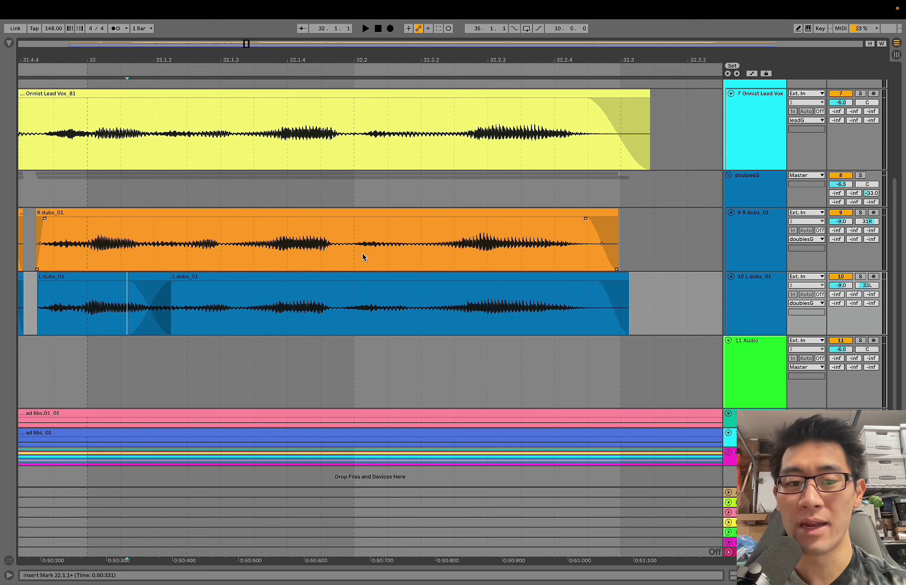
{"action": "left_click_drag", "start_coordinate": [334, 252], "coordinate": [658, 298]}
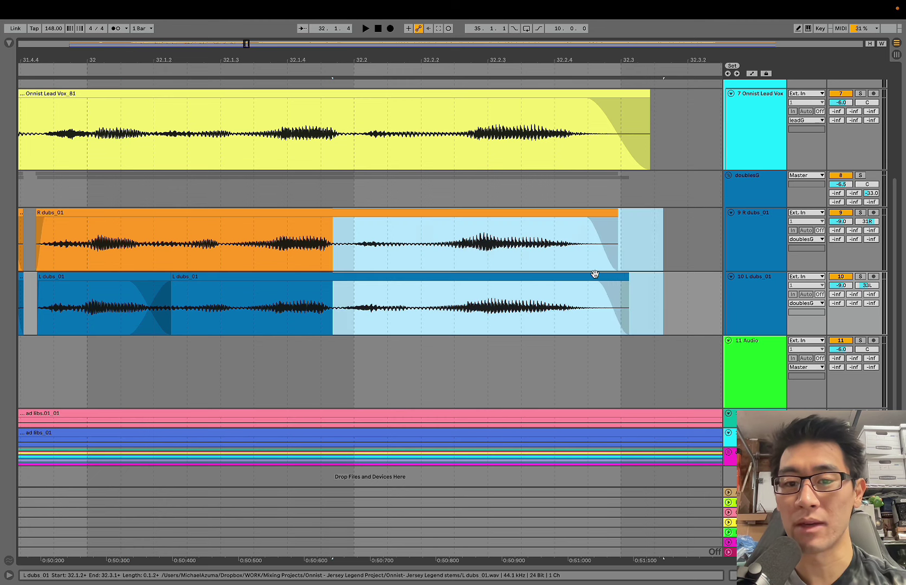
{"action": "key", "text": "ctrl+e"}
{"action": "key", "text": "minus"}
{"action": "key", "text": "minus"}
{"action": "key", "text": "minus"}
Step: Delete the silent stretch near bar 32.4 and a short noisy stretch from both doubles
{"action": "left_click", "coordinate": [379, 247]}
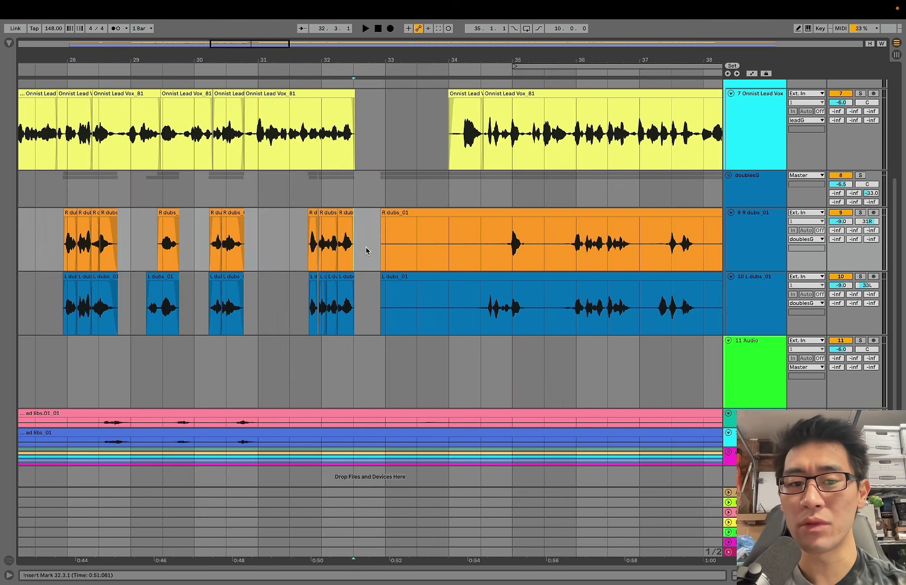
{"action": "left_click_drag", "start_coordinate": [366, 251], "coordinate": [485, 296]}
{"action": "key", "text": "Delete"}
{"action": "left_click", "coordinate": [529, 259]}
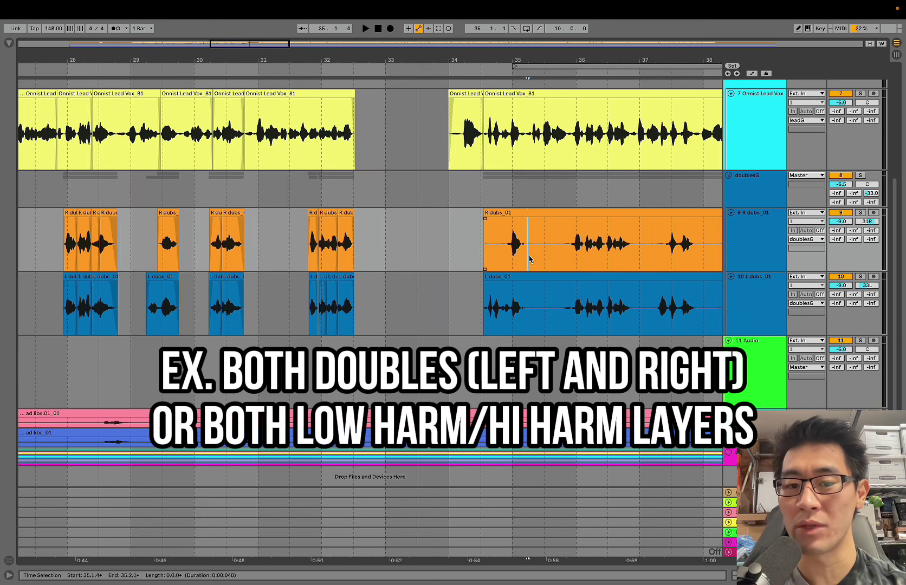
{"action": "left_click_drag", "start_coordinate": [529, 260], "coordinate": [567, 303]}
{"action": "key", "text": "Delete"}
Step: Remove another short stretch, trim both doubles to the lead phrase, and cut R dubs' opening breath
{"action": "key", "text": "plus"}
{"action": "key", "text": "plus"}
{"action": "left_click_drag", "start_coordinate": [536, 269], "coordinate": [576, 308]}
{"action": "key", "text": "Delete"}
{"action": "key", "text": "plus"}
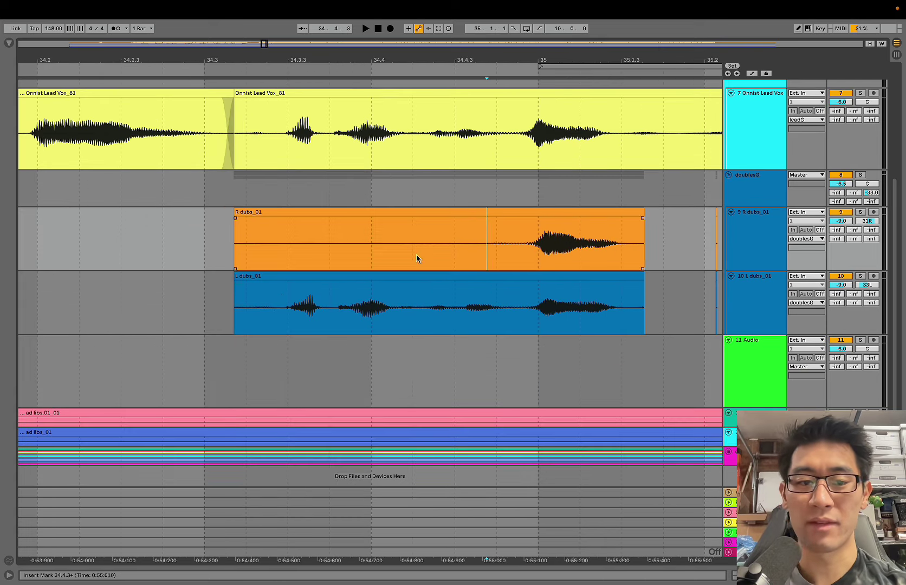
{"action": "key", "text": "Delete"}
{"action": "mouse_move", "coordinate": [275, 316]}
{"action": "left_mouse_down"}
{"action": "mouse_move", "coordinate": [228, 238]}
{"action": "mouse_move", "coordinate": [482, 257]}
{"action": "mouse_move", "coordinate": [441, 269]}
{"action": "mouse_move", "coordinate": [486, 239]}
{"action": "left_mouse_up"}
{"action": "key", "text": "Delete"}
Step: Nudge L dubs slightly earlier and add a fade-in to the start of R dubs
{"action": "left_click", "coordinate": [394, 254]}
{"action": "scroll", "coordinate": [375, 294], "scroll_direction": "right", "scroll_amount": 2}
{"action": "key", "text": "ctrl+alt+f"}
Step: Fill the R dubs gap with a Lead Vox.dup2 piece, slid left to match the lead
{"action": "left_click_drag", "start_coordinate": [622, 242], "coordinate": [687, 297]}
{"action": "left_click", "coordinate": [687, 297]}
{"action": "scroll", "coordinate": [507, 409], "scroll_direction": "down", "scroll_amount": 4}
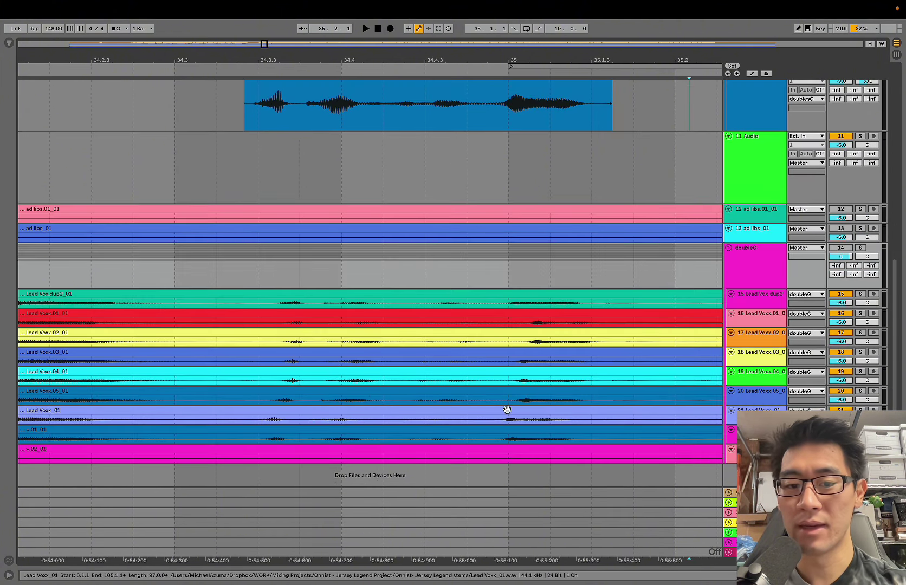
{"action": "left_click_drag", "start_coordinate": [251, 306], "coordinate": [468, 298]}
{"action": "scroll", "coordinate": [467, 297], "scroll_direction": "up", "scroll_amount": 5}
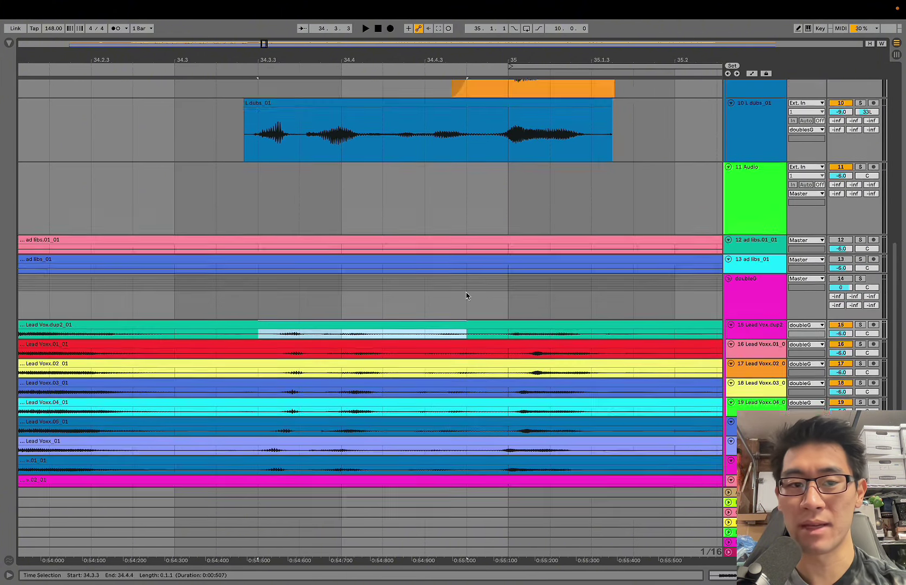
{"action": "key", "text": "plus"}
{"action": "left_click_drag", "start_coordinate": [275, 262], "coordinate": [252, 262]}
Step: Extend Lead Vox.dup2 over the start of R dubs and shift its second piece slightly later
{"action": "left_click", "coordinate": [552, 297]}
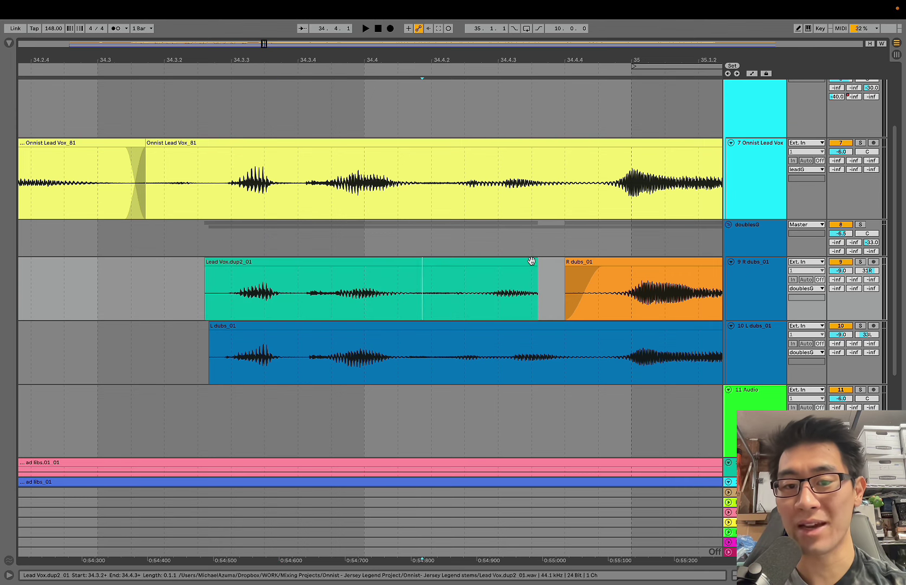
{"action": "left_click_drag", "start_coordinate": [537, 263], "coordinate": [588, 264]}
{"action": "left_click", "coordinate": [426, 291]}
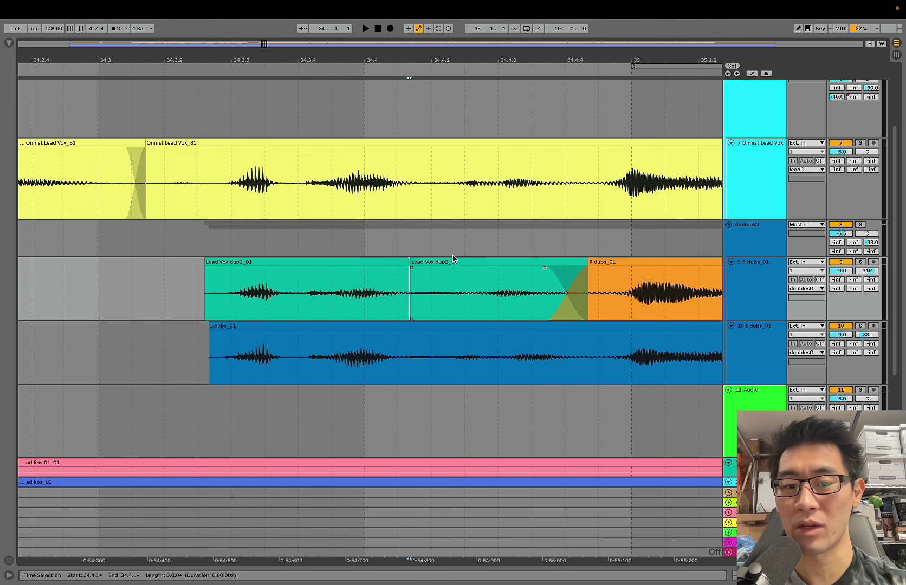
{"action": "mouse_move", "coordinate": [456, 263]}
{"action": "left_mouse_down"}
{"action": "mouse_move", "coordinate": [470, 347]}
{"action": "mouse_move", "coordinate": [471, 271]}
{"action": "mouse_move", "coordinate": [461, 261]}
{"action": "mouse_move", "coordinate": [470, 263]}
{"action": "left_mouse_up"}
{"action": "left_click_drag", "start_coordinate": [418, 295], "coordinate": [401, 294]}
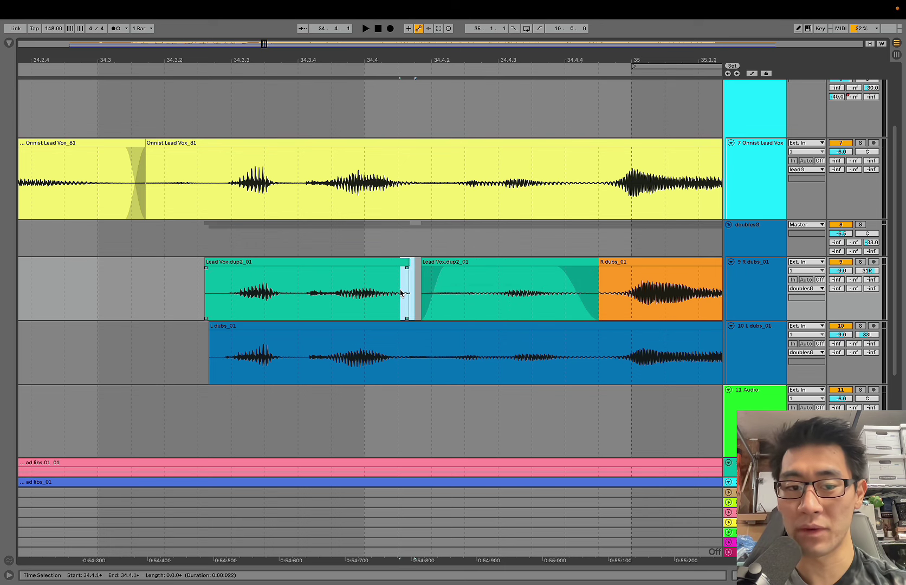
Step: Select the breath before the left Lead Vox.dup2 piece's phrase
{"action": "left_click", "coordinate": [407, 263]}
{"action": "left_click", "coordinate": [408, 293]}
{"action": "scroll", "coordinate": [408, 281], "scroll_direction": "right", "scroll_amount": 2}
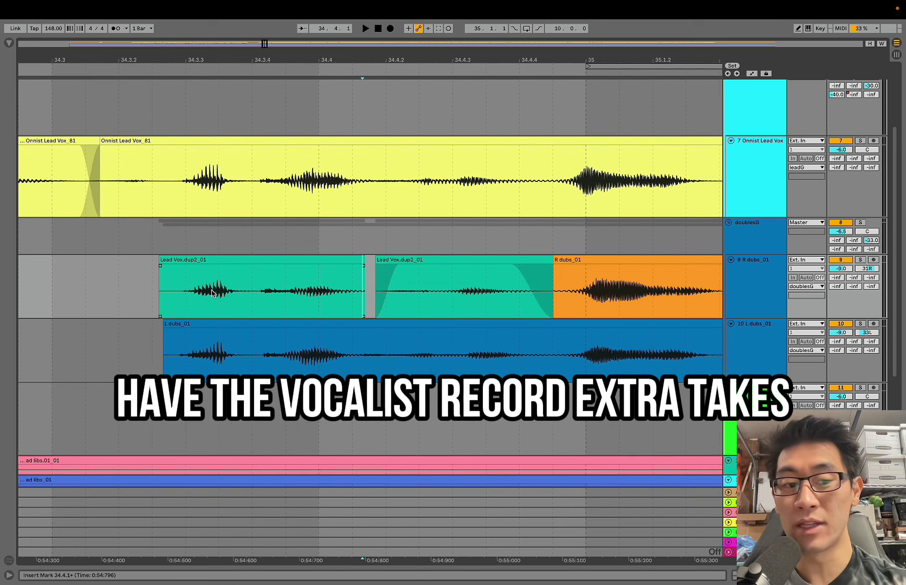
{"action": "left_click_drag", "start_coordinate": [195, 293], "coordinate": [172, 294]}
{"action": "scroll", "coordinate": [143, 293], "scroll_direction": "down", "scroll_amount": 2}
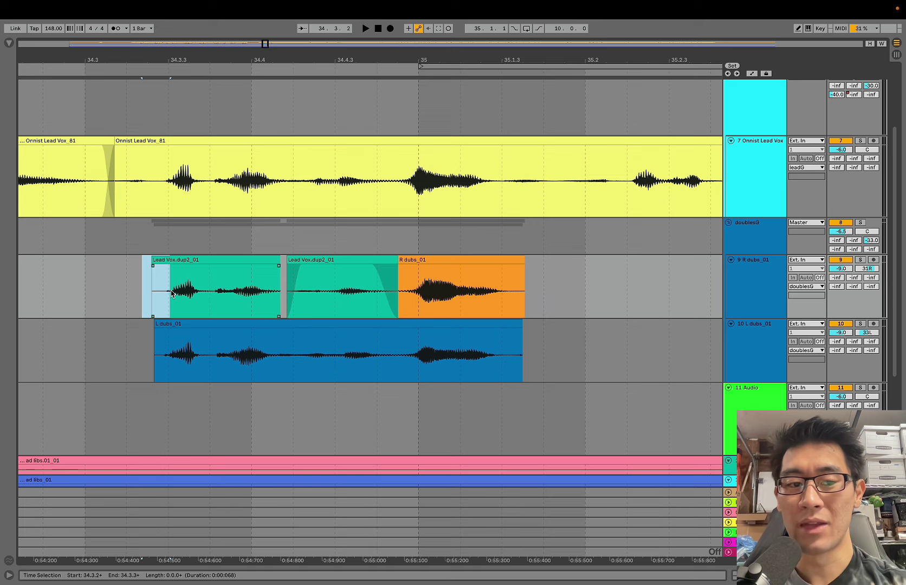
{"action": "scroll", "coordinate": [172, 293], "scroll_direction": "up", "scroll_amount": 2}
{"action": "left_click", "coordinate": [80, 9]}
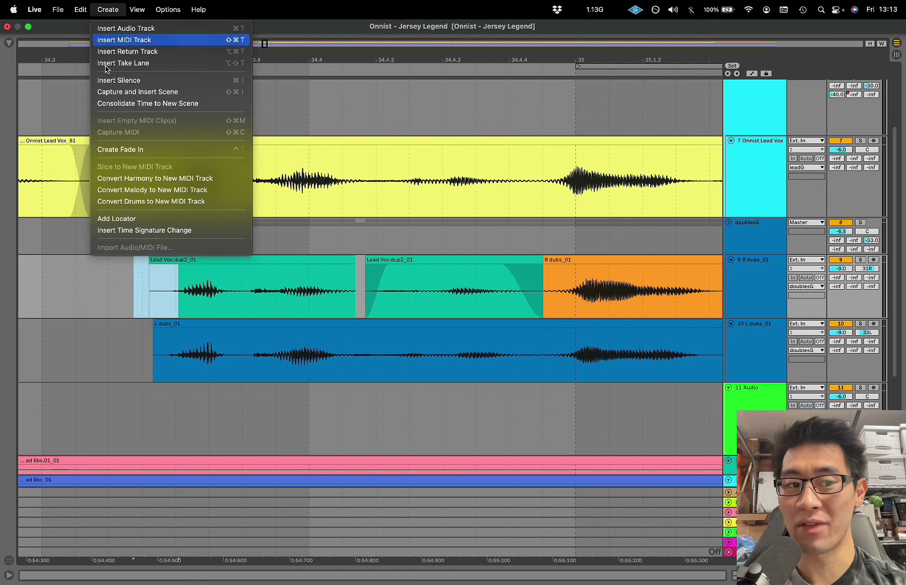
{"action": "left_click", "coordinate": [166, 310]}
Step: Split L dubs around a short range and add crossfades at the splits
{"action": "left_click_drag", "start_coordinate": [151, 347], "coordinate": [167, 345]}
{"action": "left_click", "coordinate": [243, 317]}
{"action": "left_click", "coordinate": [283, 301]}
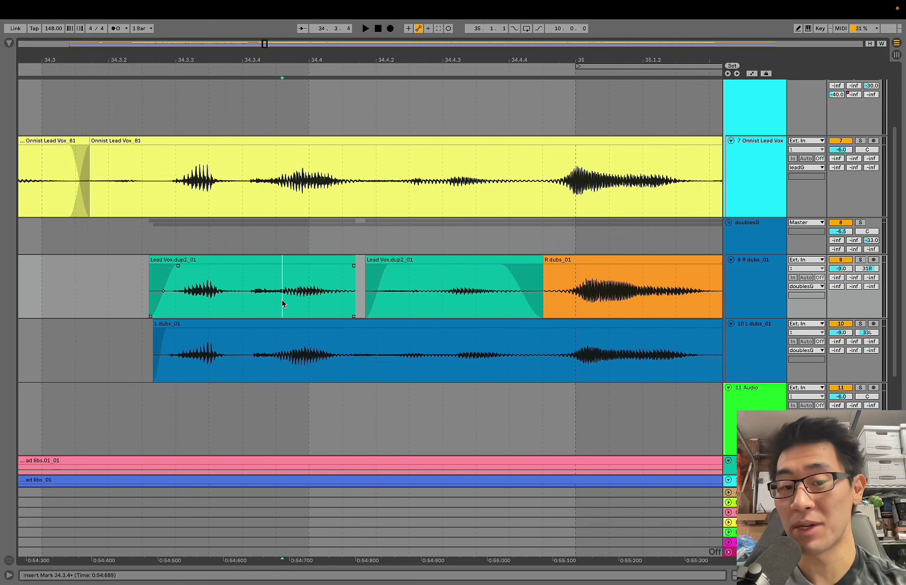
{"action": "scroll", "coordinate": [288, 304], "scroll_direction": "right", "scroll_amount": 5}
{"action": "left_click", "coordinate": [330, 258]}
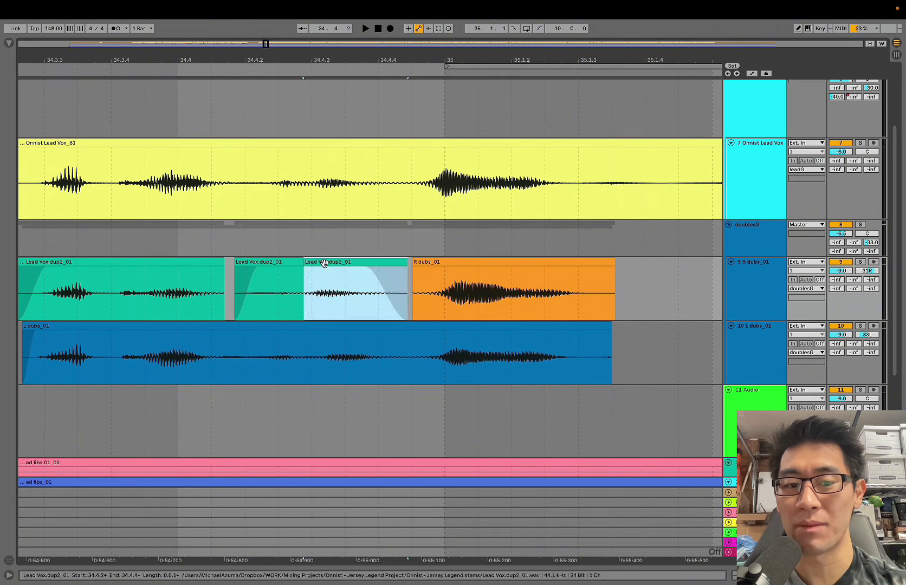
{"action": "key", "text": "super+e"}
{"action": "left_click", "coordinate": [377, 324]}
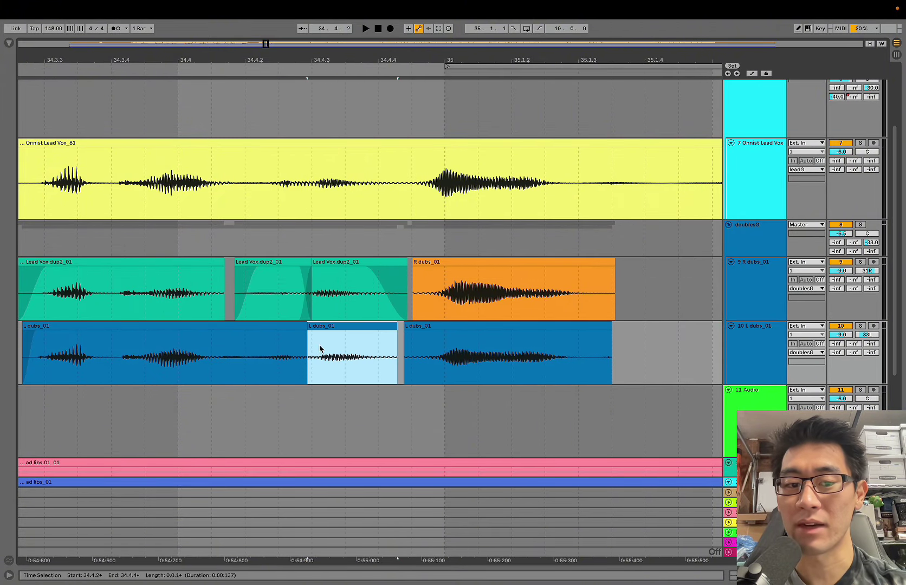
{"action": "key", "text": "super+alt+f"}
Step: Crossfade Lead Vox.dup2 into R dubs and fade out both doubles between 34.4.4 and 35.1.4
{"action": "left_click_drag", "start_coordinate": [399, 279], "coordinate": [419, 279]}
{"action": "key", "text": "super+alt+f"}
{"action": "left_click", "coordinate": [513, 287]}
{"action": "left_click_drag", "start_coordinate": [560, 292], "coordinate": [579, 347]}
{"action": "left_click_drag", "start_coordinate": [654, 347], "coordinate": [413, 301]}
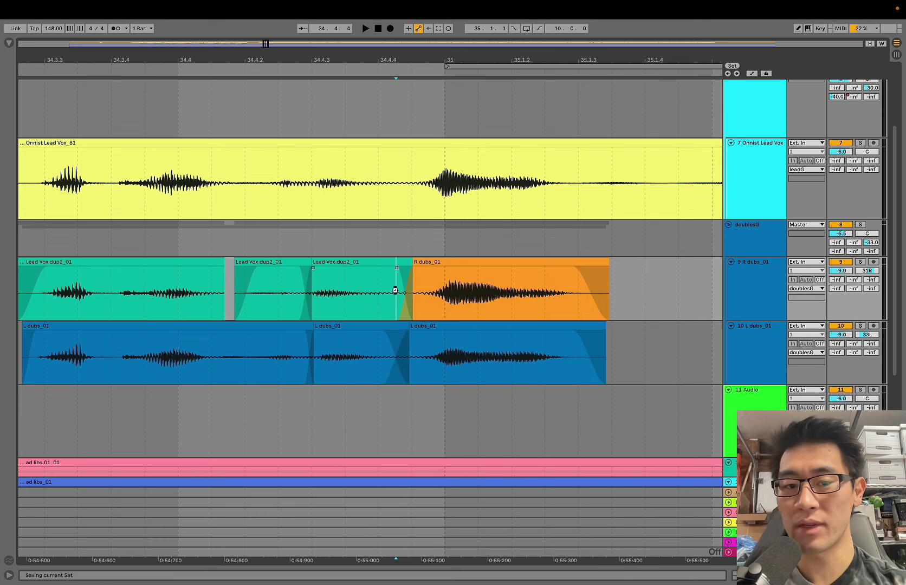
Step: Zoom out to bars 20–47 with the lead vocal track's automation envelopes shown
{"action": "key", "text": "minus"}
{"action": "key", "text": "minus"}
{"action": "key", "text": "minus"}
{"action": "left_click", "coordinate": [403, 189]}
{"action": "key", "text": "a"}
{"action": "key", "text": "minus"}
{"action": "key", "text": "minus"}
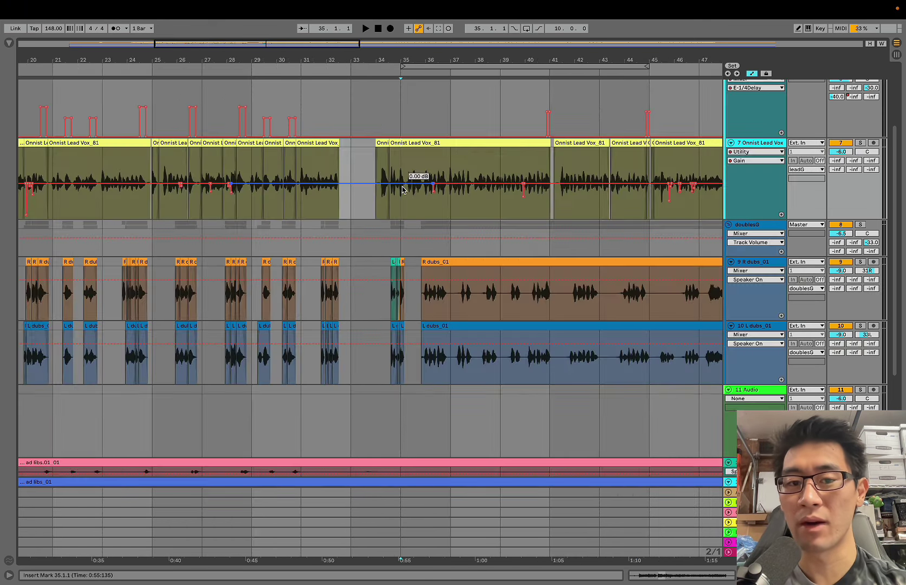
Step: Survey the whole song and move the start position to bar 17, automation hidden
{"action": "key", "text": "minus"}
{"action": "key", "text": "minus"}
{"action": "scroll", "coordinate": [401, 190], "scroll_direction": "up", "scroll_amount": 4}
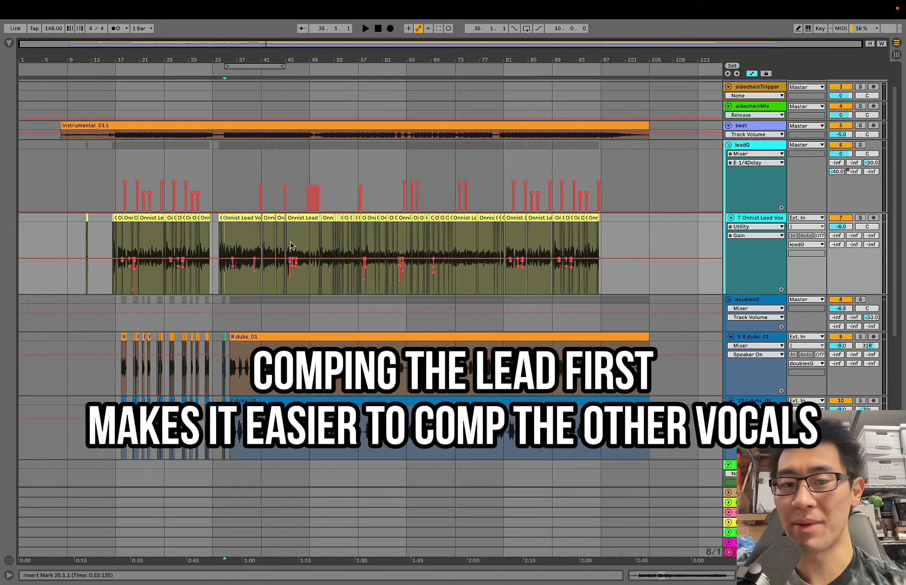
{"action": "left_click", "coordinate": [385, 239]}
{"action": "key", "text": "a"}
{"action": "key", "text": "plus"}
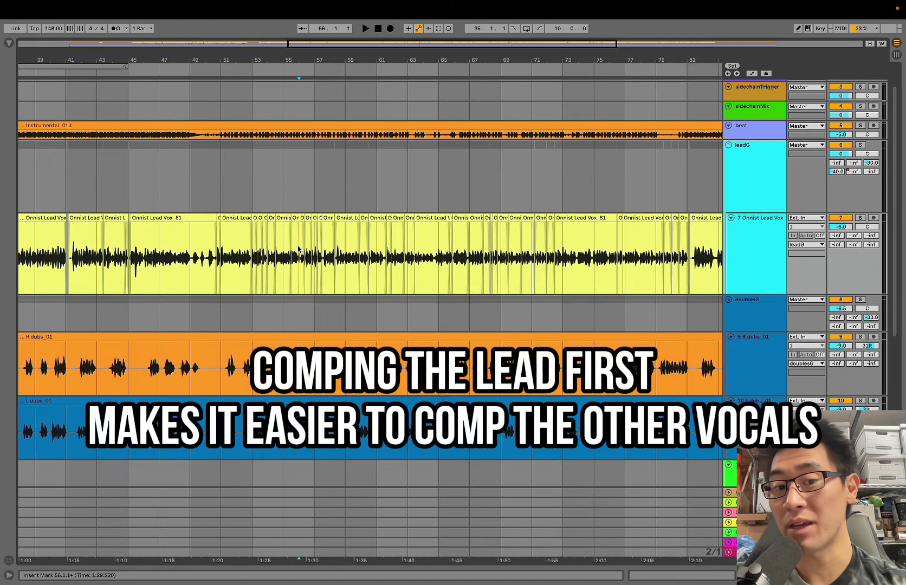
{"action": "key", "text": "a"}
{"action": "key", "text": "minus"}
{"action": "key", "text": "minus"}
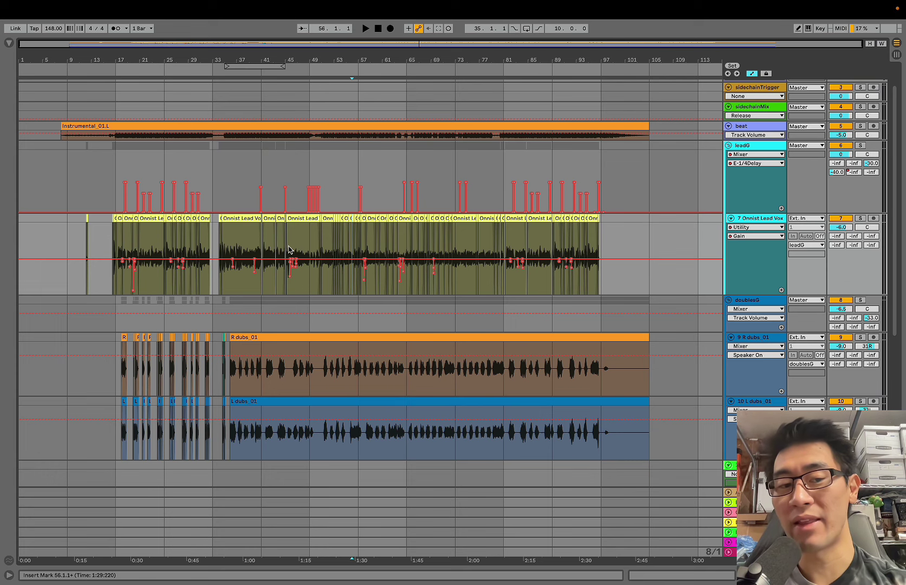
{"action": "left_click", "coordinate": [118, 284]}
{"action": "key", "text": "a"}
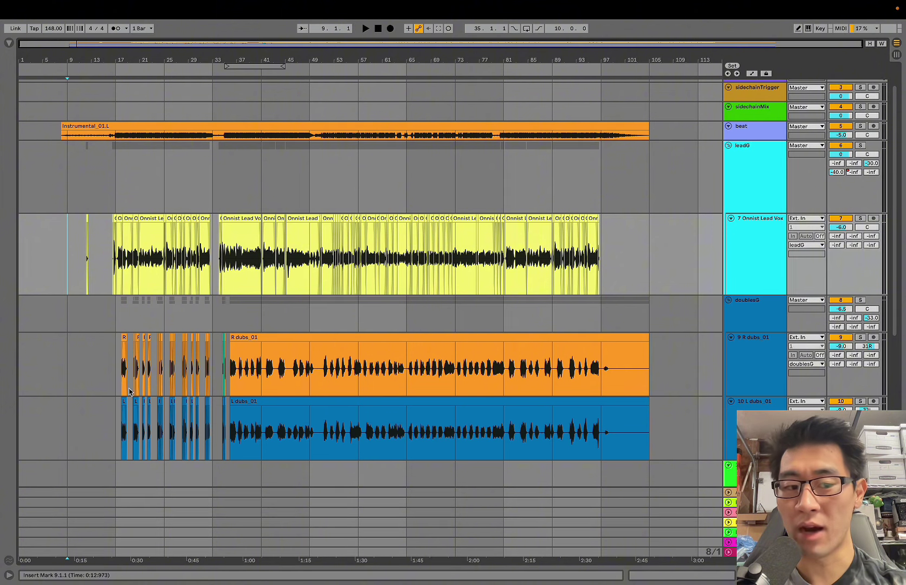
Step: Point out the R dubs and lead vocal around bars 9–17, then zoom in at bar 17
{"action": "left_click", "coordinate": [89, 378]}
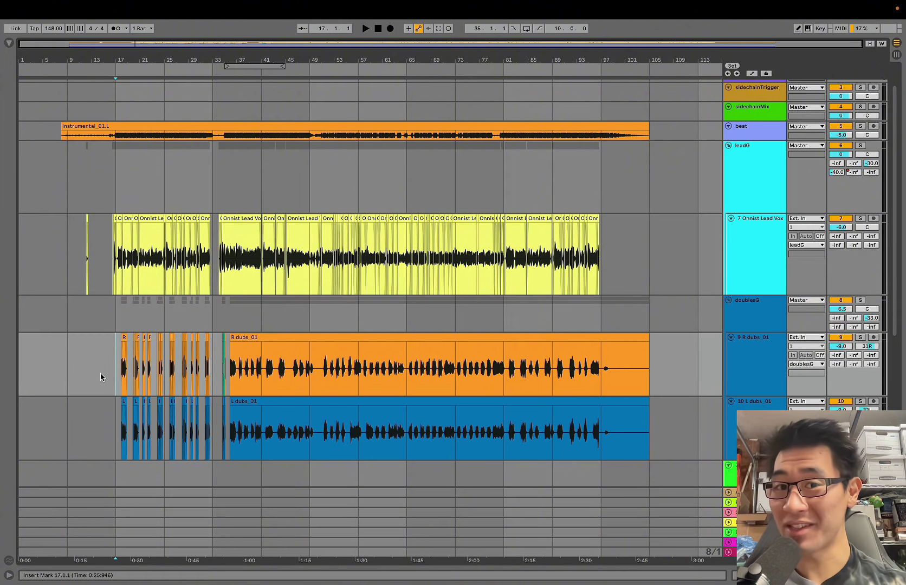
{"action": "left_click", "coordinate": [89, 262]}
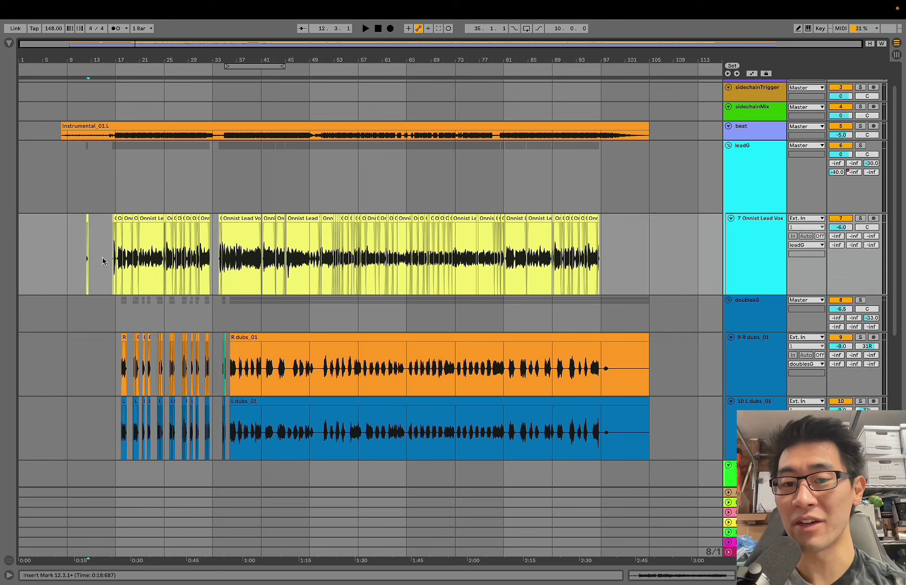
{"action": "left_click", "coordinate": [108, 373]}
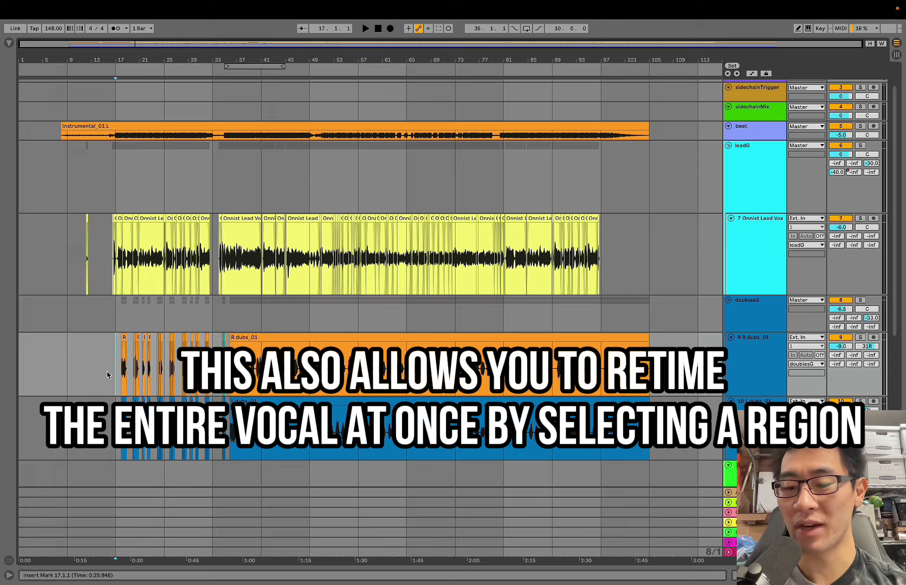
{"action": "key", "text": "plus"}
{"action": "key", "text": "plus"}
{"action": "key", "text": "plus"}
{"action": "key", "text": "plus"}
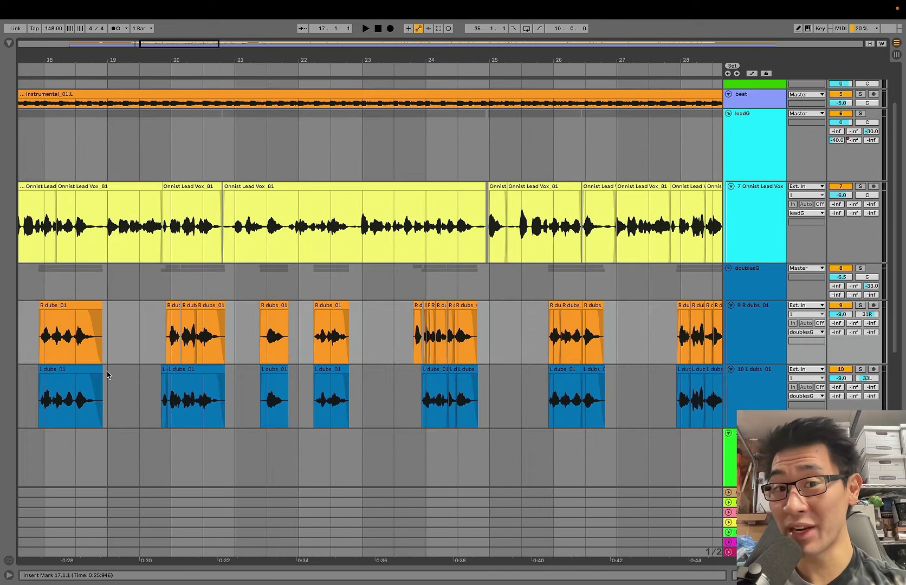
Step: Extend the R dubs clip's start earlier and play the phrase with the doubles
{"action": "scroll", "coordinate": [108, 374], "scroll_direction": "left", "scroll_amount": 5}
{"action": "left_click", "coordinate": [169, 344]}
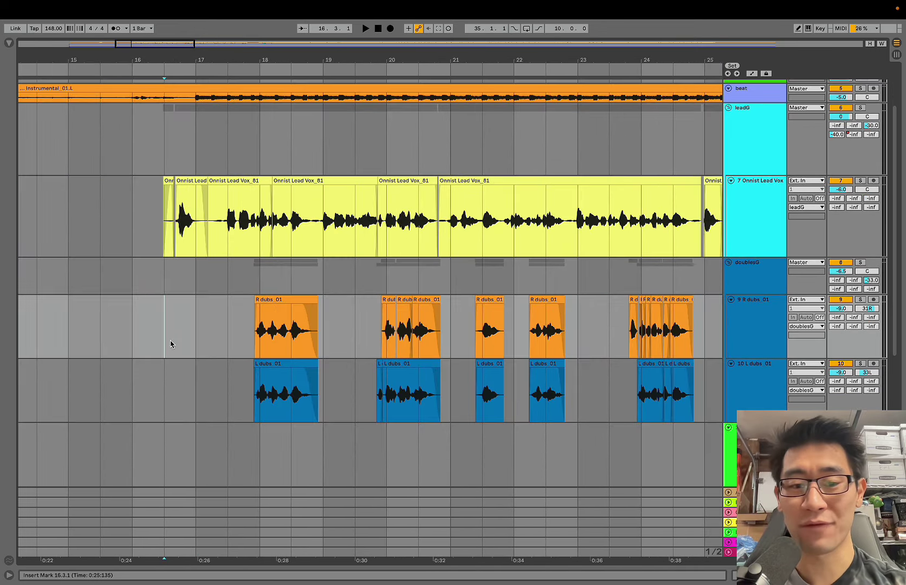
{"action": "key", "text": "plus"}
{"action": "left_click_drag", "start_coordinate": [403, 303], "coordinate": [354, 302]}
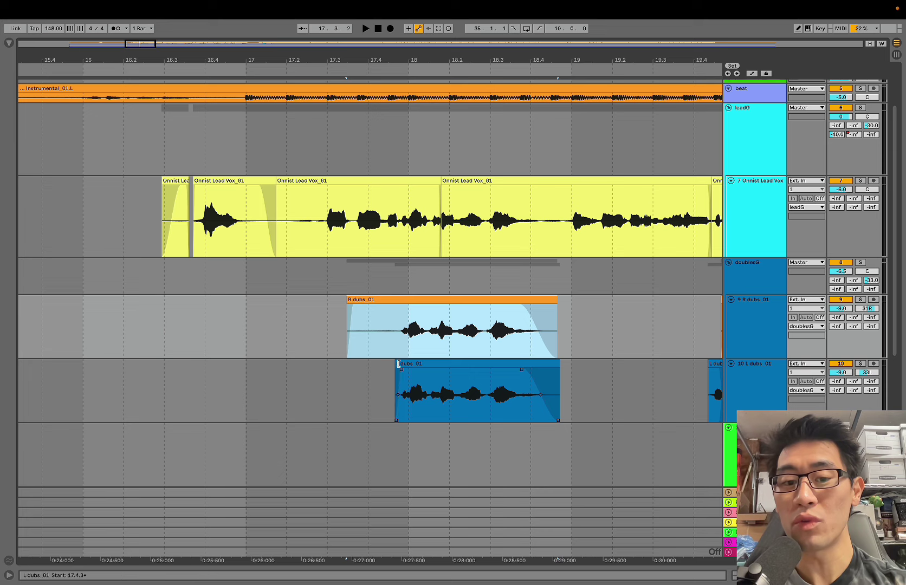
{"action": "left_click", "coordinate": [338, 323]}
{"action": "left_click", "coordinate": [754, 291]}
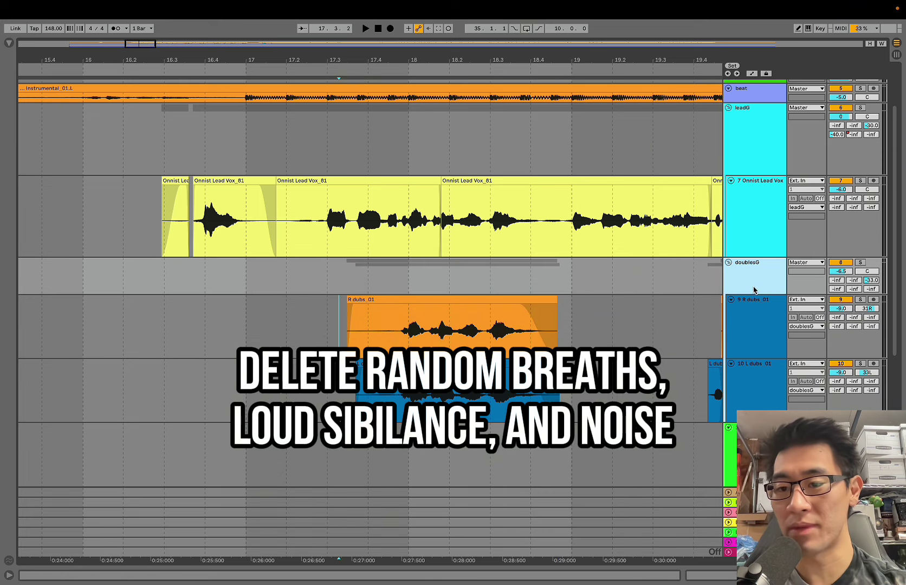
{"action": "left_click", "coordinate": [322, 282]}
{"action": "key", "text": "space"}
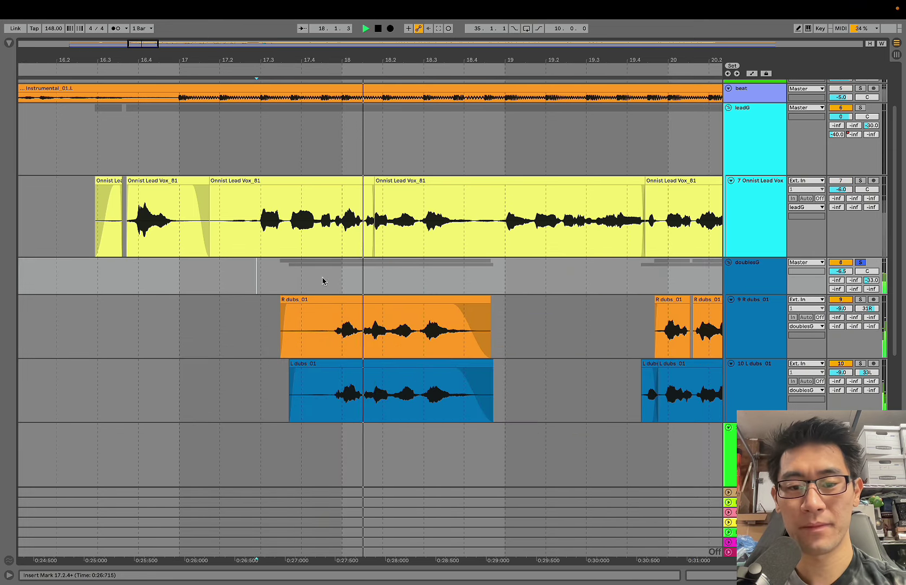
Step: Delete the early part of both dub clips and play from bar 17.2 to compare
{"action": "scroll", "coordinate": [322, 282], "scroll_direction": "up", "scroll_amount": 3}
{"action": "left_click_drag", "start_coordinate": [265, 326], "coordinate": [376, 388]}
{"action": "key", "text": "Delete"}
{"action": "left_click", "coordinate": [349, 356]}
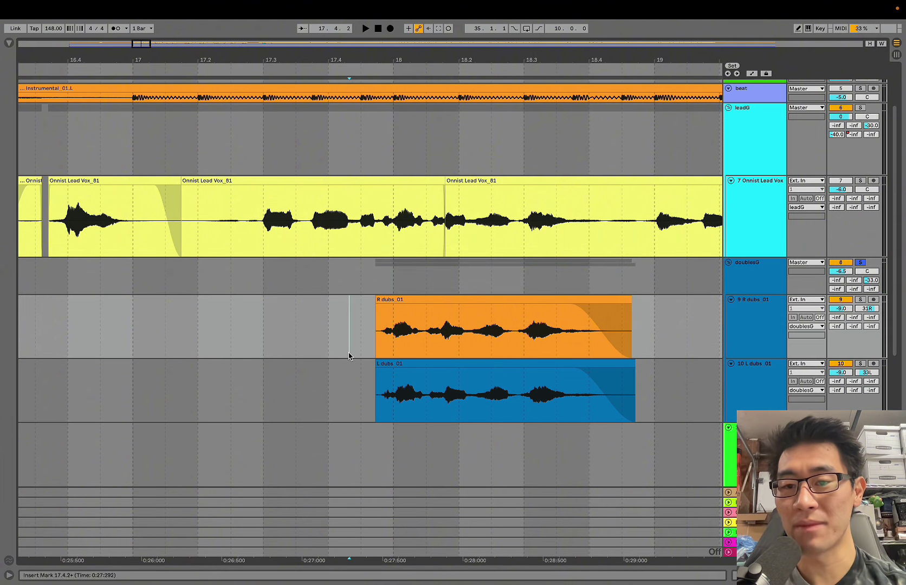
{"action": "left_click", "coordinate": [819, 131]}
{"action": "left_click", "coordinate": [757, 391]}
{"action": "left_click", "coordinate": [187, 149]}
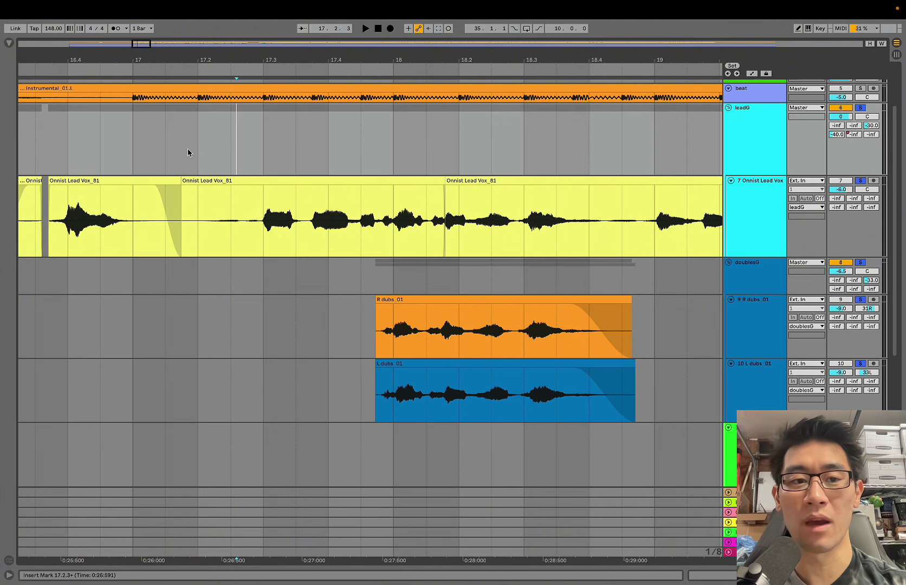
{"action": "key", "text": "space"}
Step: Pull the R and L dubs starts back to around 17.3.4 and play from 17.2.1
{"action": "left_click", "coordinate": [305, 308]}
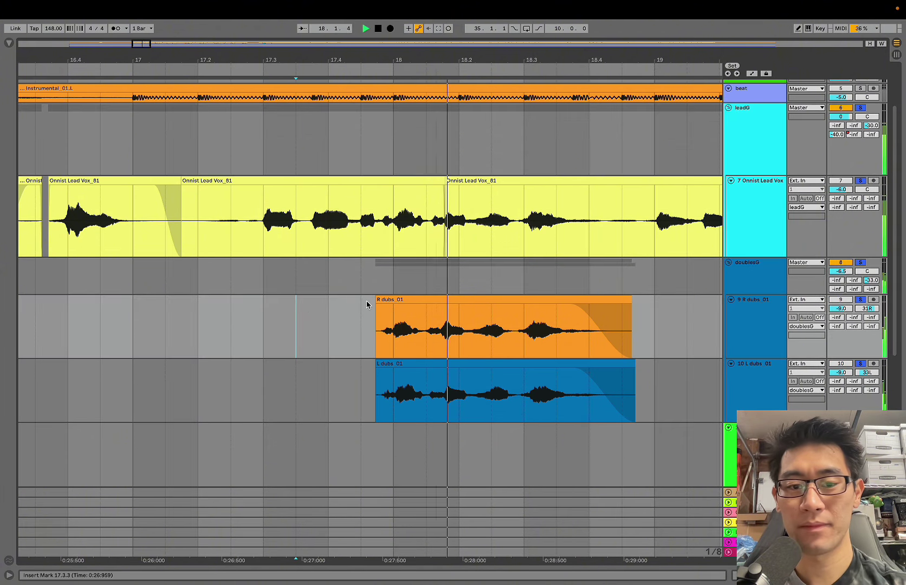
{"action": "left_click_drag", "start_coordinate": [376, 301], "coordinate": [311, 319]}
{"action": "key", "text": "space"}
{"action": "left_click_drag", "start_coordinate": [377, 363], "coordinate": [318, 374]}
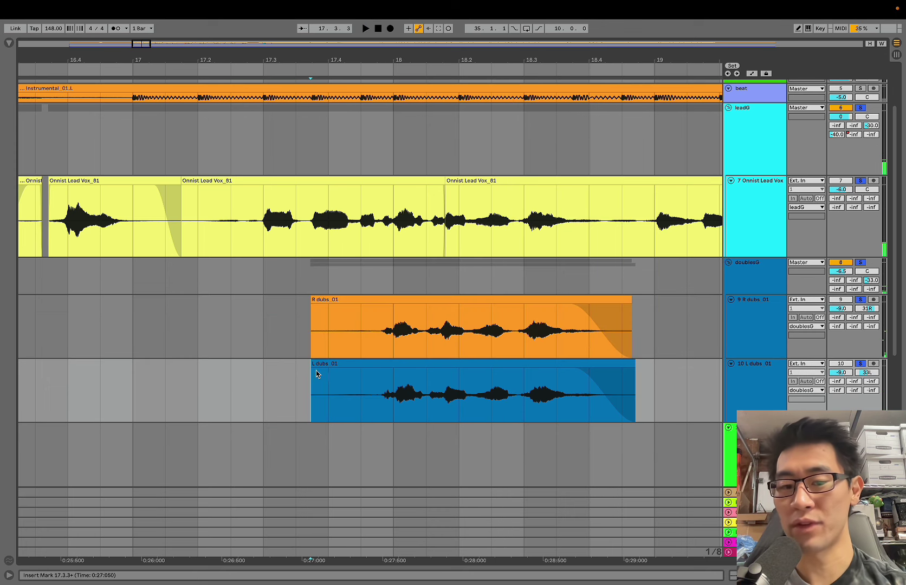
{"action": "left_click", "coordinate": [257, 281]}
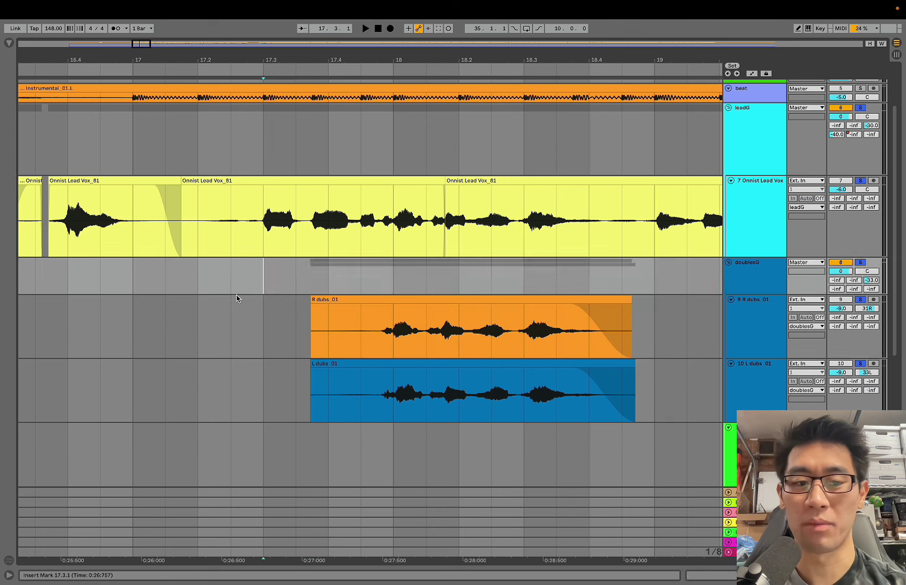
{"action": "left_click", "coordinate": [237, 297]}
{"action": "left_click", "coordinate": [199, 292]}
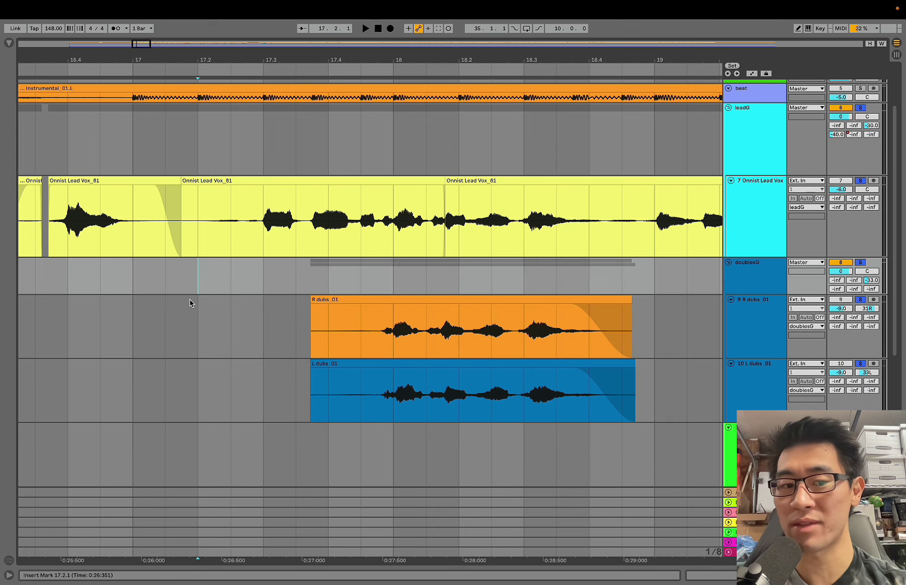
{"action": "left_click", "coordinate": [191, 304]}
{"action": "key", "text": "space"}
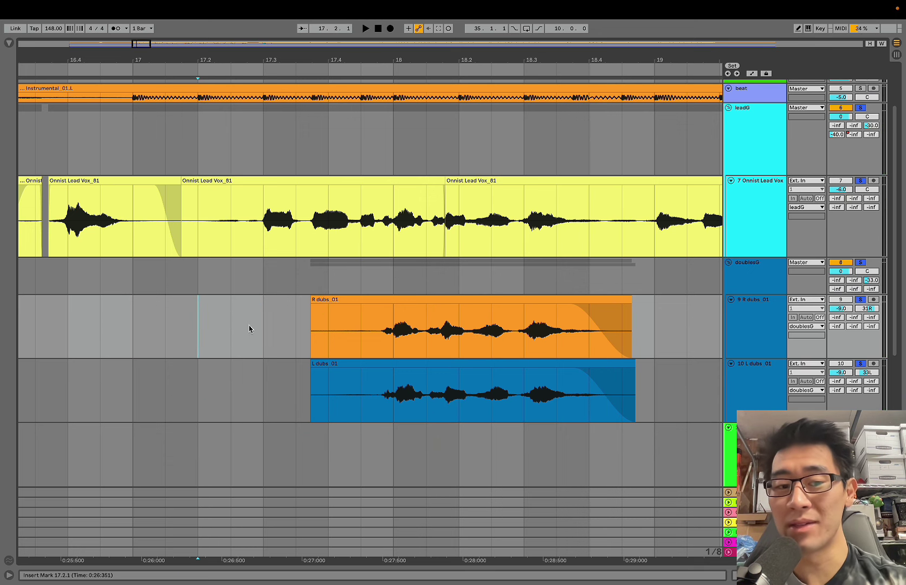
Step: Delete the leading portion of both dub clips and audition them against the lead
{"action": "left_click_drag", "start_coordinate": [275, 340], "coordinate": [378, 368]}
{"action": "key", "text": "Delete"}
{"action": "left_click", "coordinate": [299, 325]}
{"action": "left_click_drag", "start_coordinate": [372, 325], "coordinate": [384, 380]}
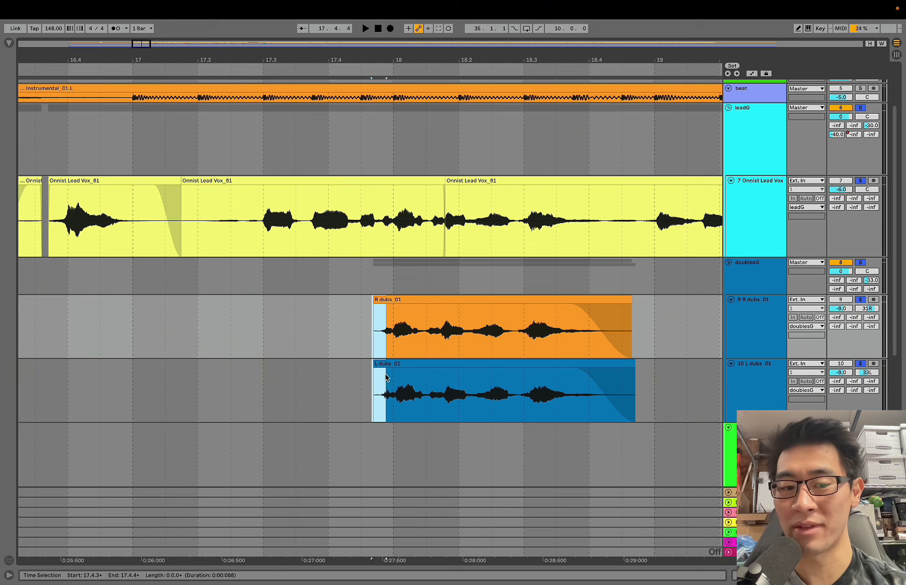
{"action": "left_click", "coordinate": [284, 325]}
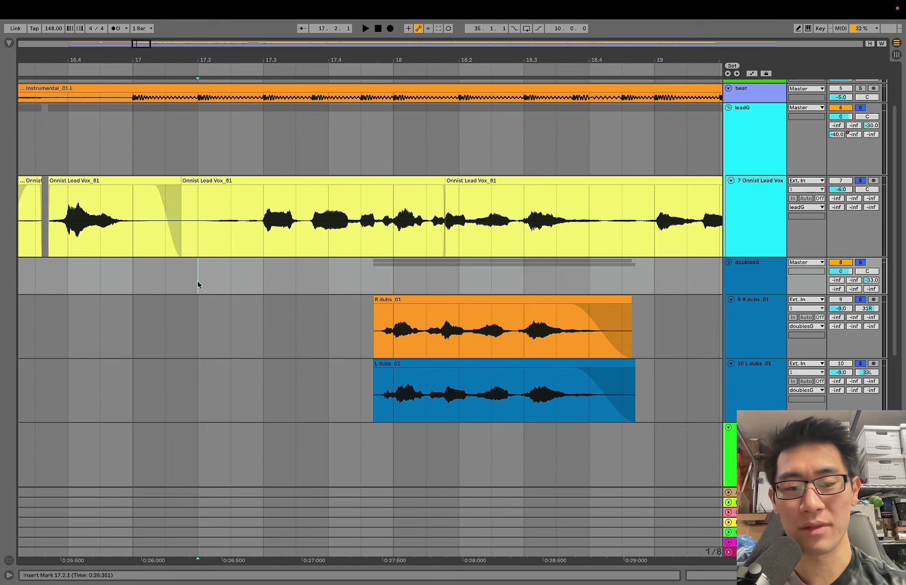
{"action": "key", "text": "space"}
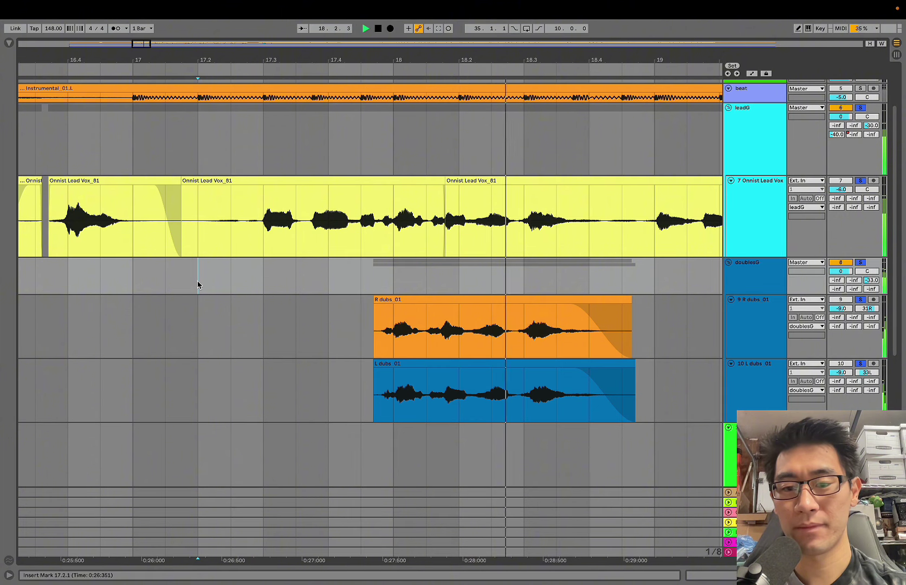
{"action": "key", "text": "space"}
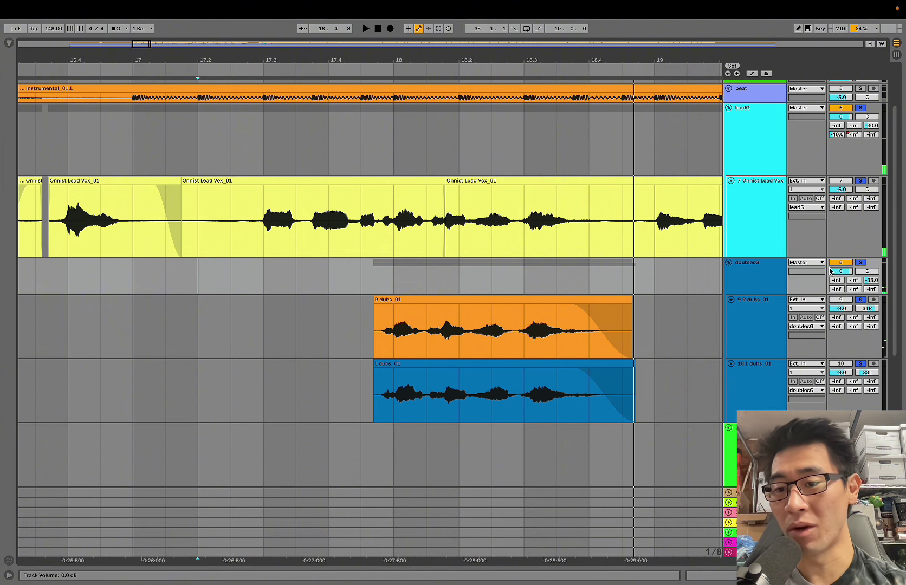
Step: Add short fade-ins at the R and L dubs clip starts near 18.1.1
{"action": "left_click", "coordinate": [396, 356]}
{"action": "key", "text": "plus"}
{"action": "key", "text": "plus"}
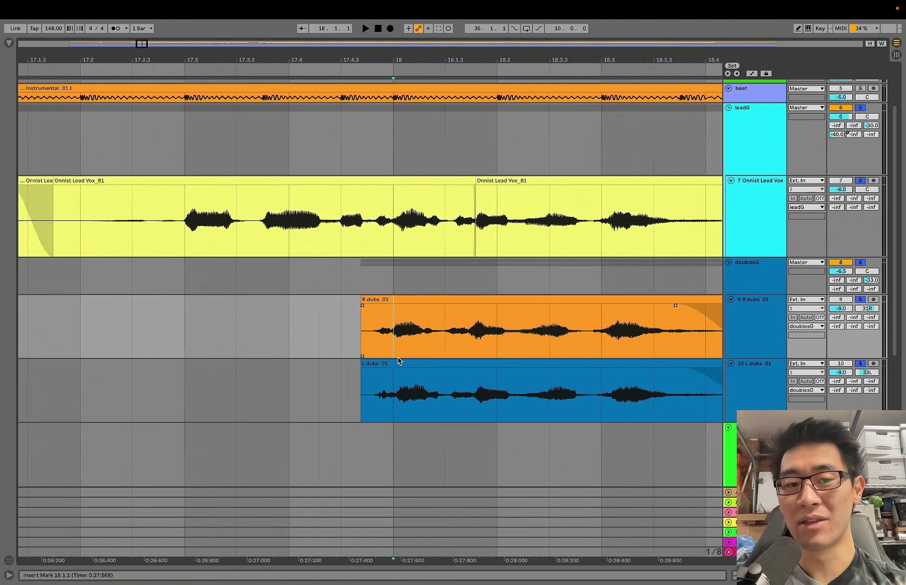
{"action": "mouse_move", "coordinate": [335, 341]}
{"action": "left_mouse_down"}
{"action": "mouse_move", "coordinate": [278, 325]}
{"action": "mouse_move", "coordinate": [334, 340]}
{"action": "left_mouse_up"}
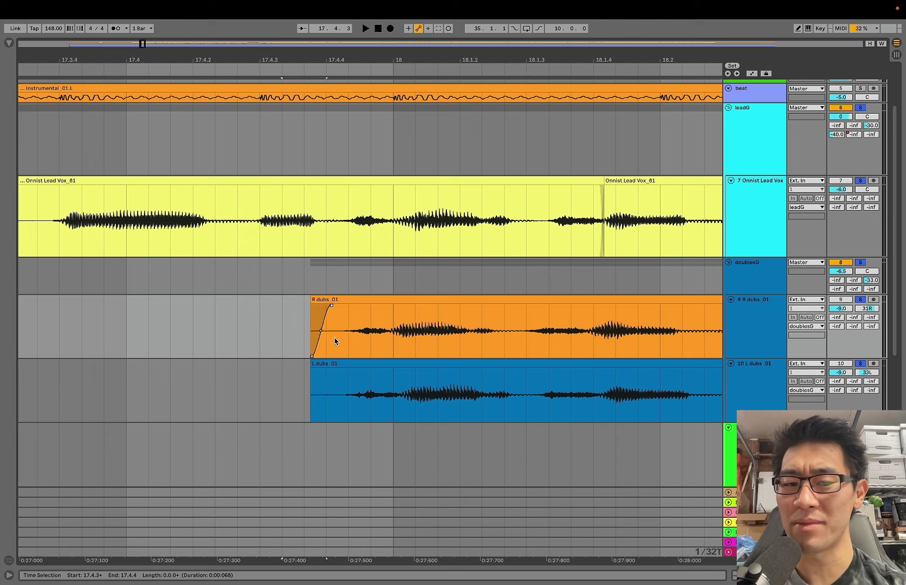
{"action": "key", "text": "Down"}
{"action": "key", "text": "super+alt+f"}
{"action": "left_click", "coordinate": [335, 356]}
{"action": "key", "text": "minus"}
{"action": "key", "text": "minus"}
{"action": "key", "text": "minus"}
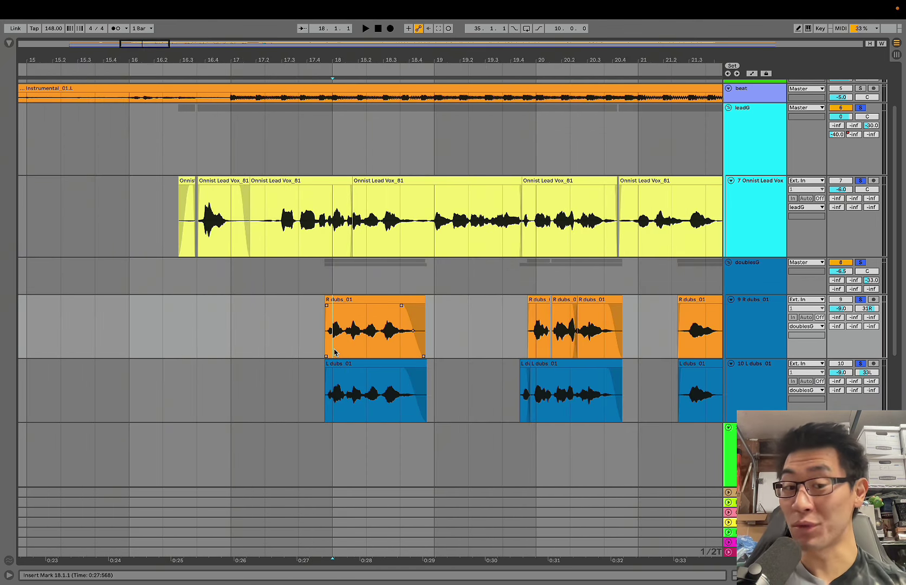
Step: Select the R and L dubs tails near bar 21.4 and apply Create Fade Out
{"action": "scroll", "coordinate": [334, 352], "scroll_direction": "right", "scroll_amount": 5}
{"action": "left_click", "coordinate": [427, 390]}
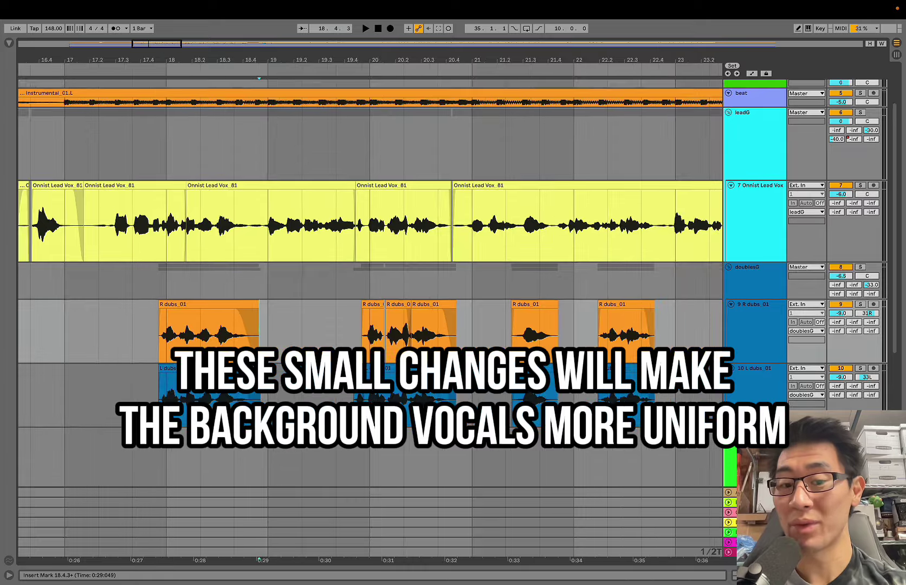
{"action": "scroll", "coordinate": [406, 349], "scroll_direction": "right", "scroll_amount": 10}
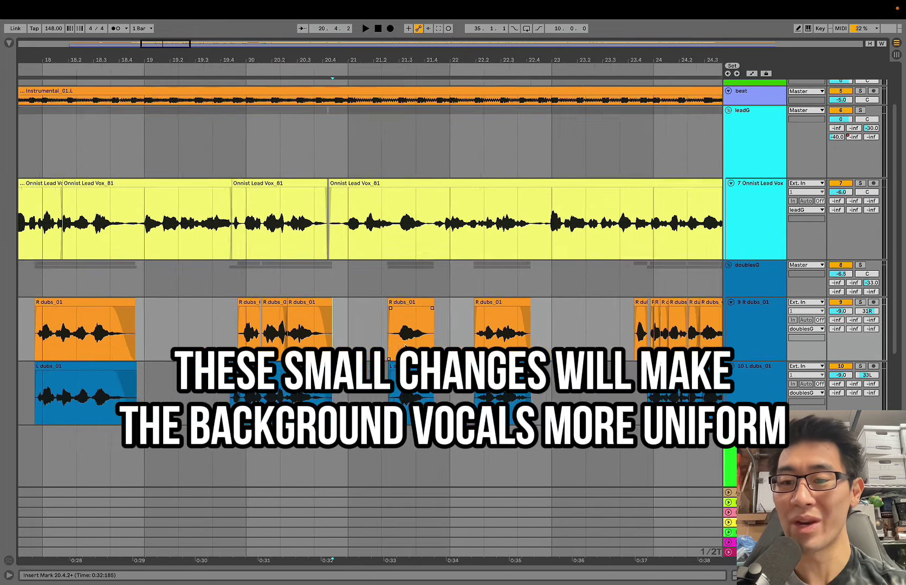
{"action": "scroll", "coordinate": [405, 349], "scroll_direction": "right", "scroll_amount": 3}
{"action": "key", "text": "plus"}
{"action": "key", "text": "plus"}
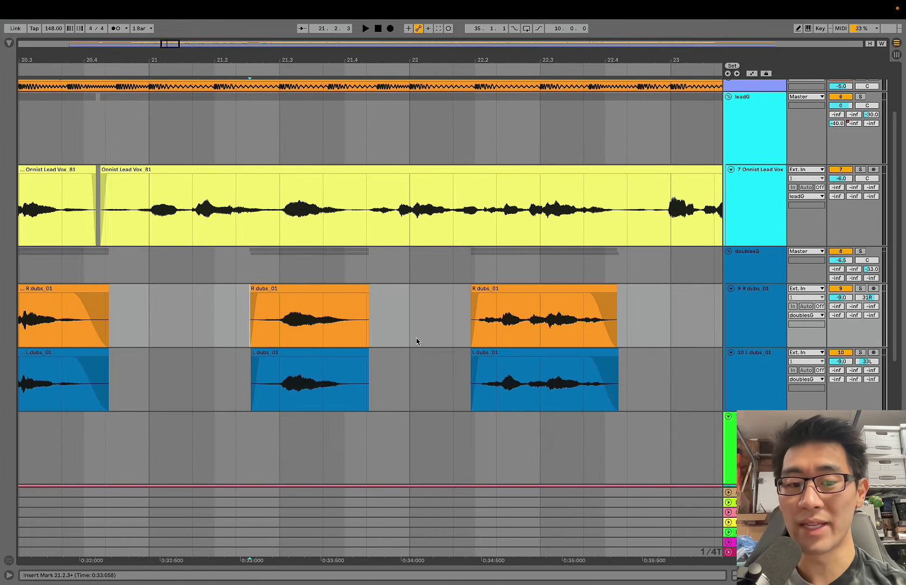
{"action": "left_click_drag", "start_coordinate": [388, 365], "coordinate": [346, 317]}
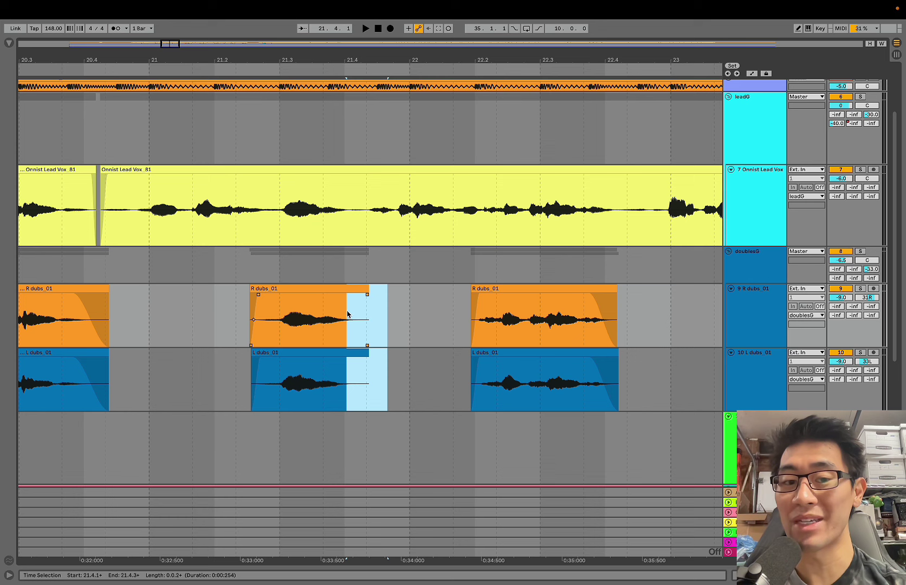
{"action": "left_click", "coordinate": [117, 6]}
{"action": "left_click", "coordinate": [119, 147]}
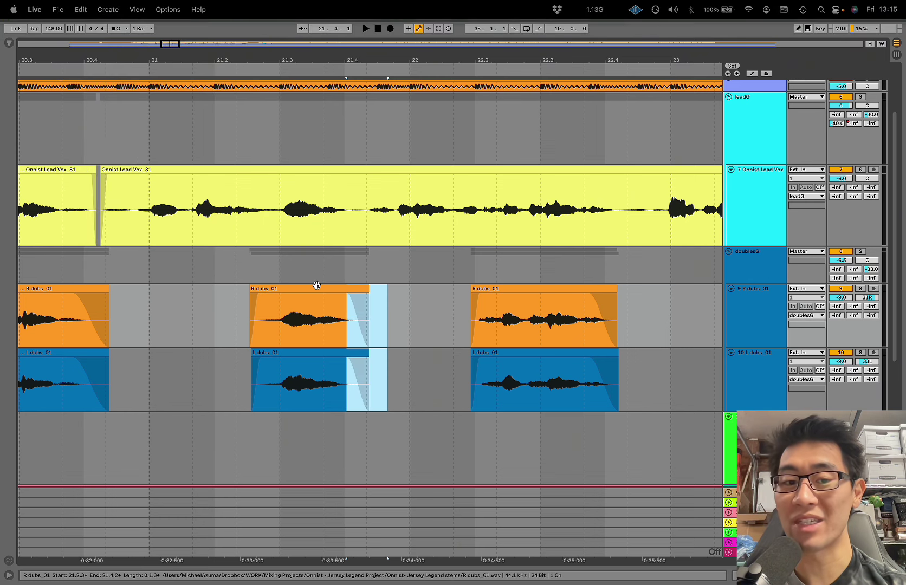
{"action": "left_click_drag", "start_coordinate": [345, 340], "coordinate": [380, 362]}
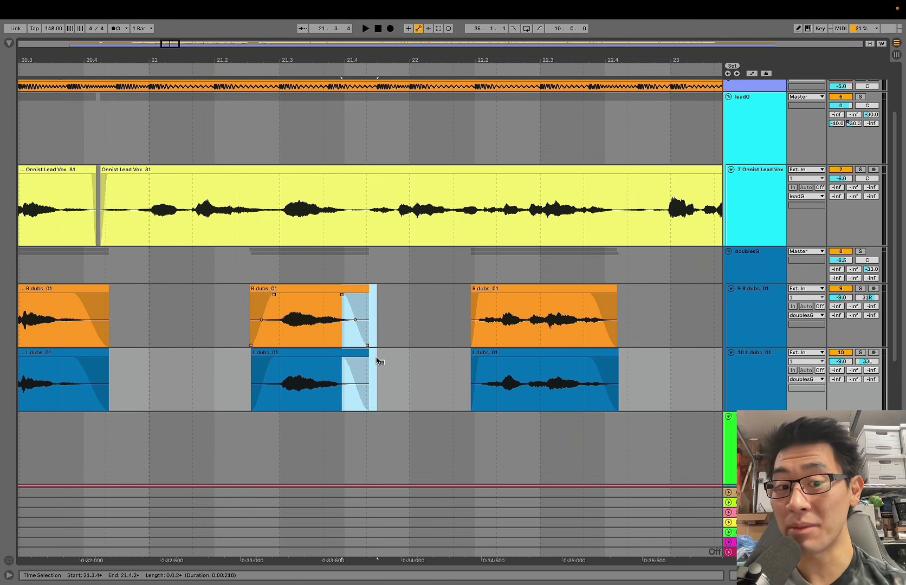
{"action": "left_click", "coordinate": [380, 361]}
{"action": "scroll", "coordinate": [379, 361], "scroll_direction": "down", "scroll_amount": 6}
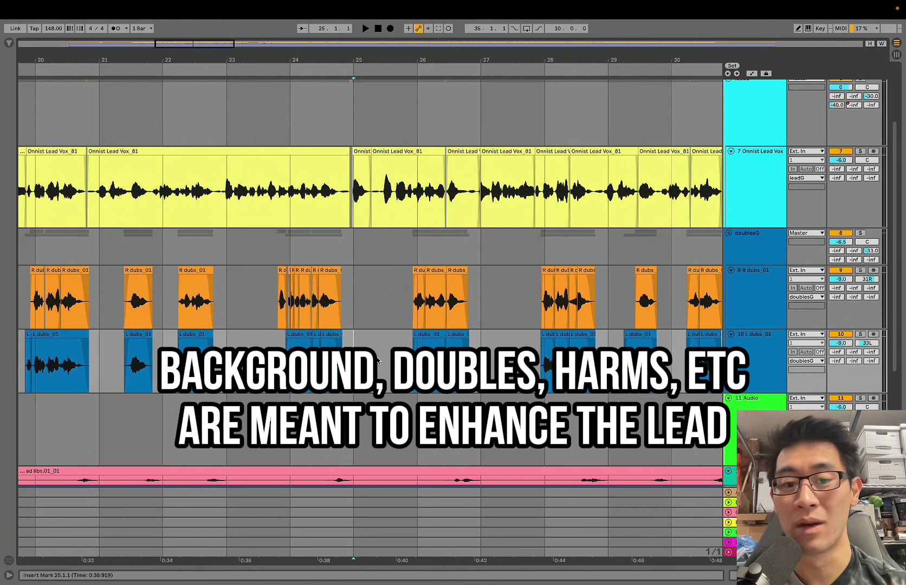
{"action": "scroll", "coordinate": [378, 361], "scroll_direction": "right", "scroll_amount": 5}
{"action": "scroll", "coordinate": [378, 361], "scroll_direction": "down", "scroll_amount": 2}
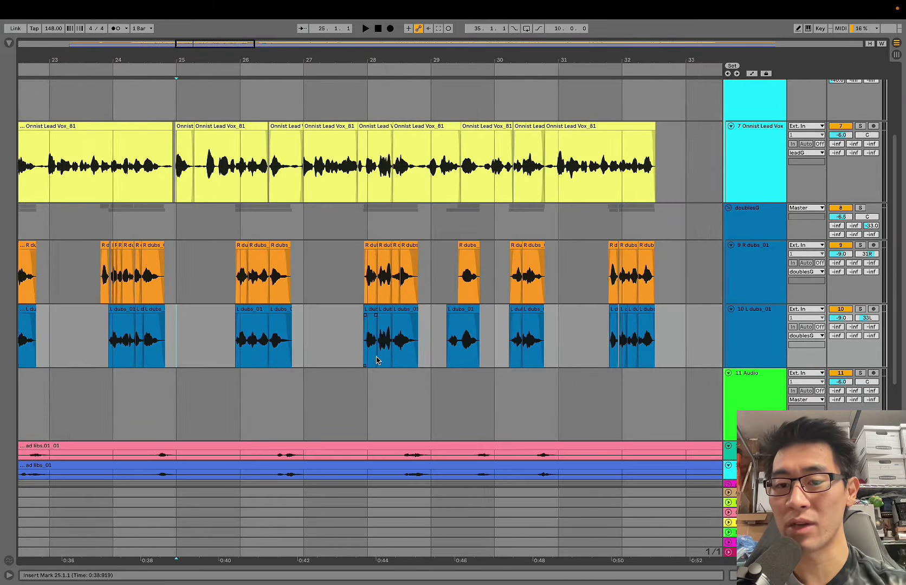
{"action": "scroll", "coordinate": [378, 360], "scroll_direction": "right", "scroll_amount": 4}
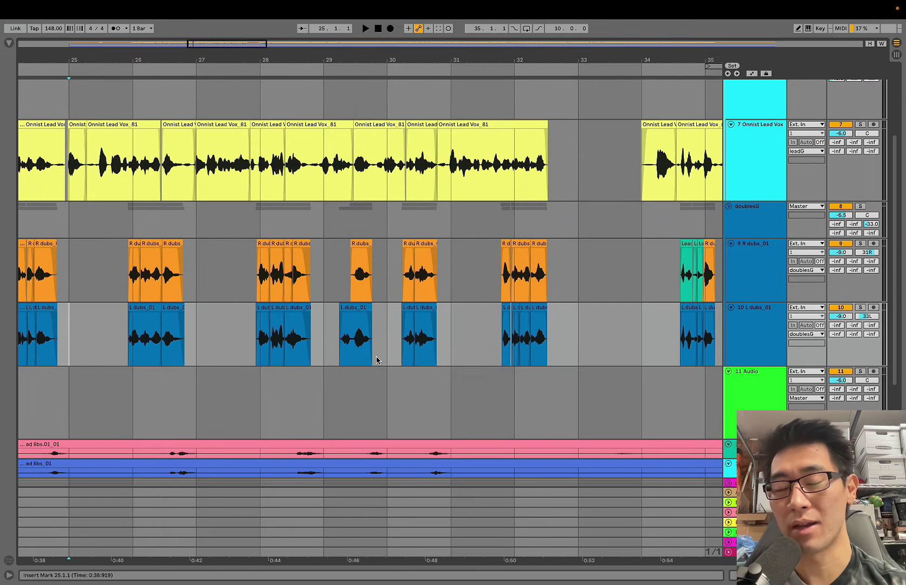